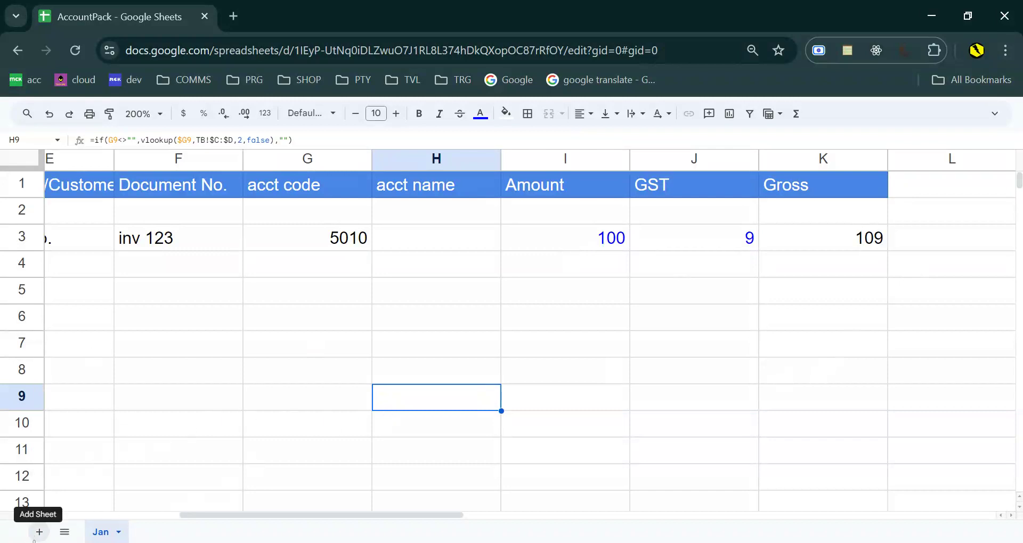
- Add a new sheet to the workbook and name it TB
left_click(38, 533)
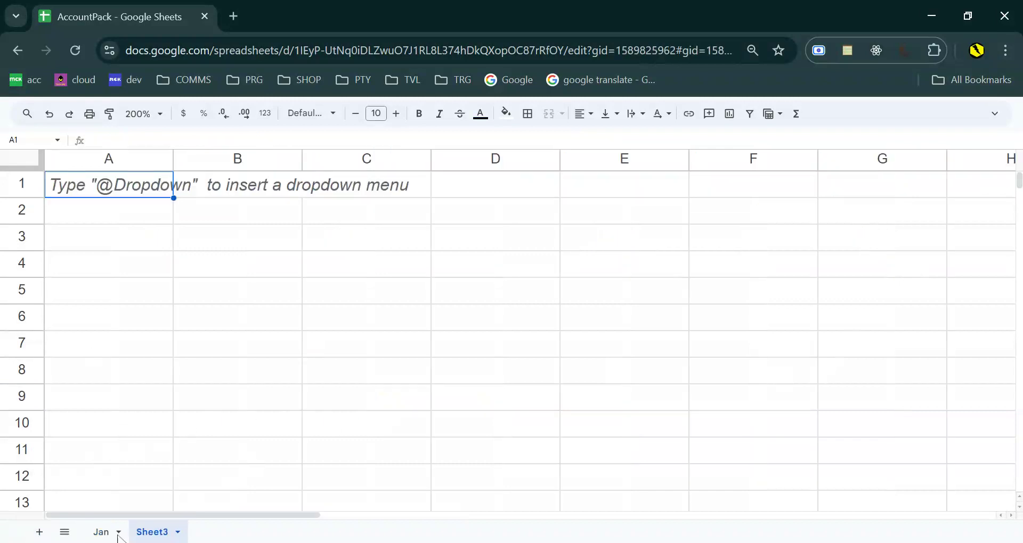
double_click(153, 533)
type("TB")
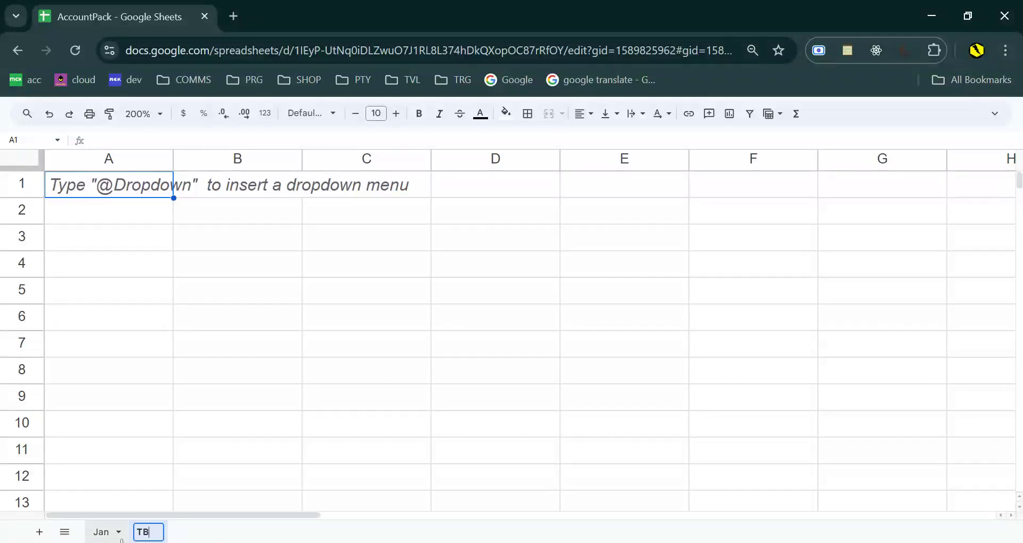
key("Return")
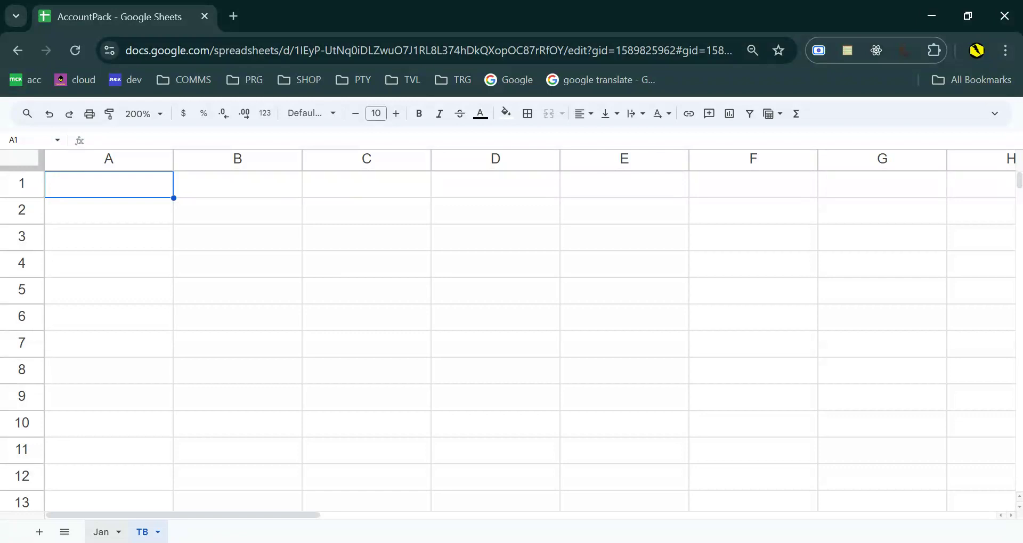
- Undo the new sheet's creation and renaming plus the earlier changes, restoring the original TB sheet with the account list
left_click(51, 115)
left_click(50, 115)
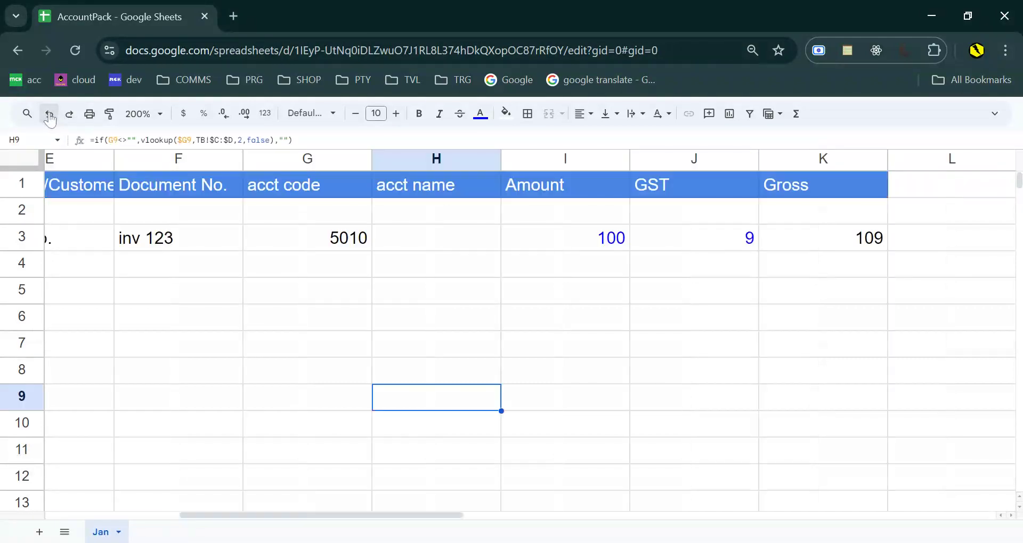
left_click(51, 115)
left_click(50, 115)
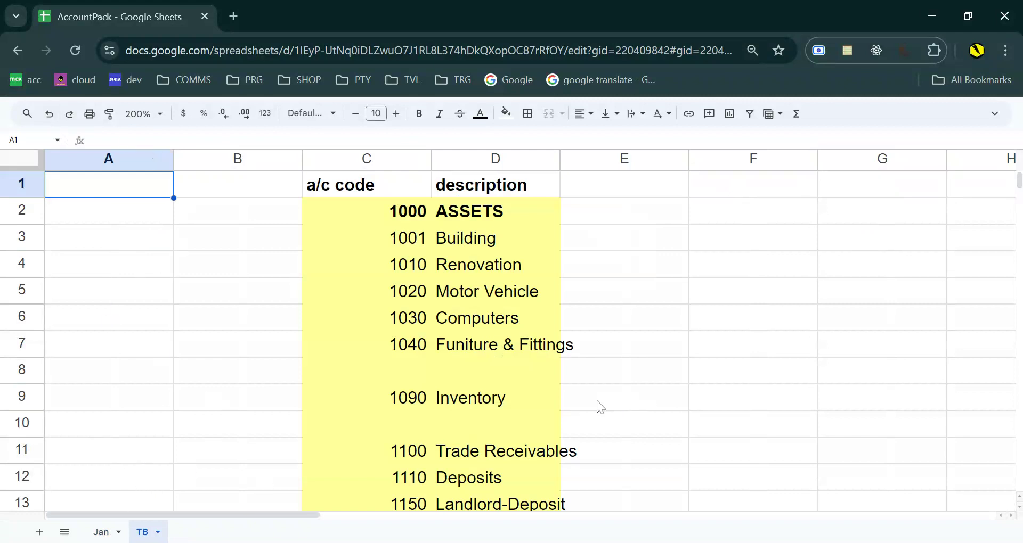
- Narrow columns A, B and C on the TB sheet and widen description column D to fit the account names
scroll(554, 345, "down", 10)
scroll(554, 345, "down", 20)
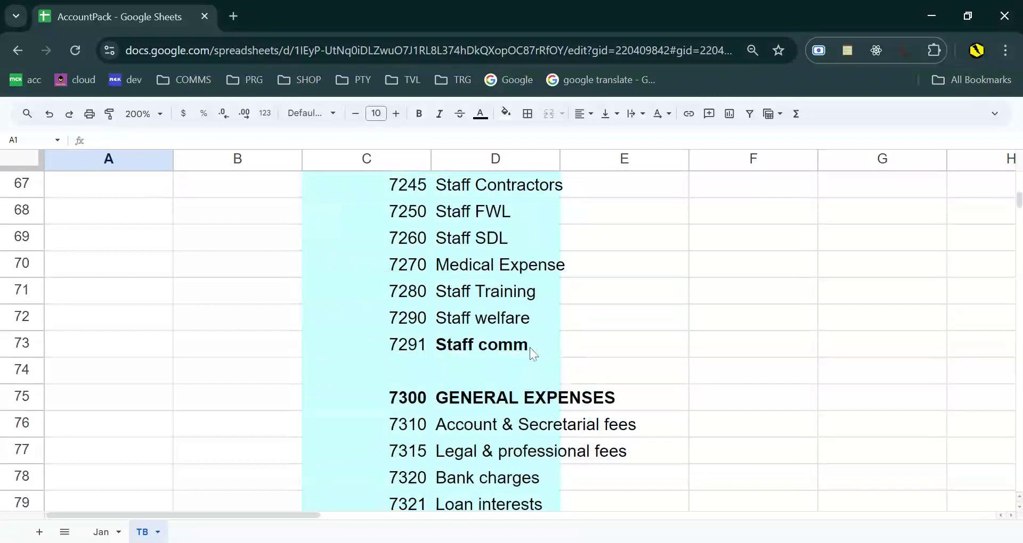
scroll(525, 335, "up", 20)
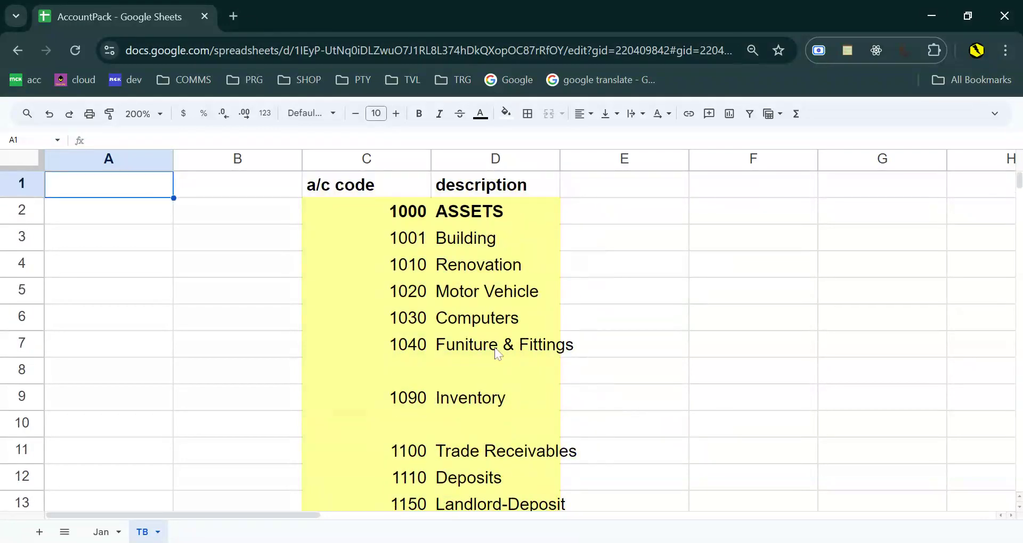
scroll(479, 341, "down", 10)
scroll(464, 322, "up", 10)
mouse_move(109, 160)
left_mouse_down()
mouse_move(201, 160)
mouse_move(92, 160)
left_mouse_up()
left_click(244, 238)
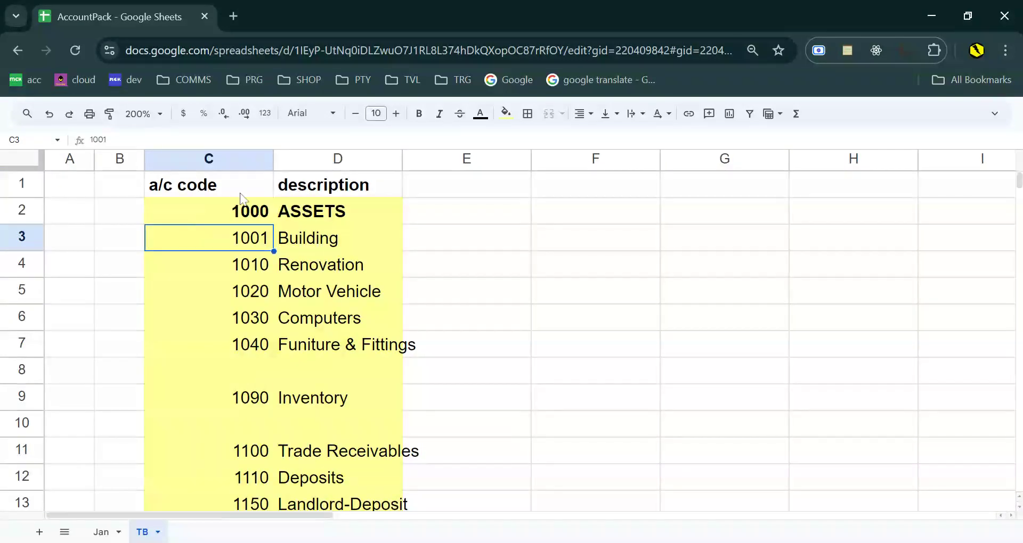
left_click_drag(273, 160, 223, 159)
left_click_drag(357, 160, 412, 160)
- Examine the chart of accounts on the TB sheet, from the asset codes through revenue, expenses, equity and the GST section
scroll(288, 256, "down", 8)
scroll(323, 304, "down", 6)
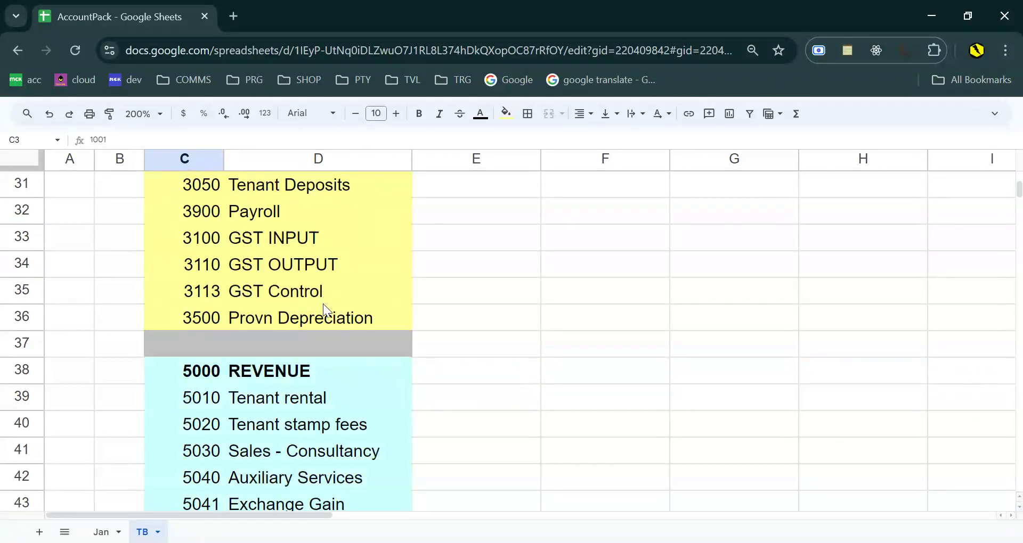
scroll(323, 304, "up", 4)
scroll(320, 423, "down", 20)
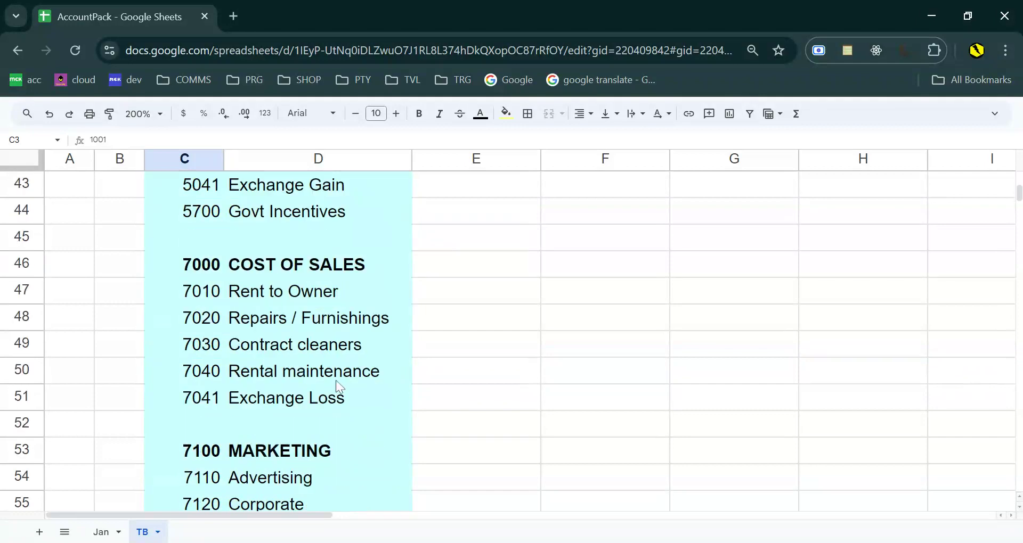
scroll(339, 388, "up", 10)
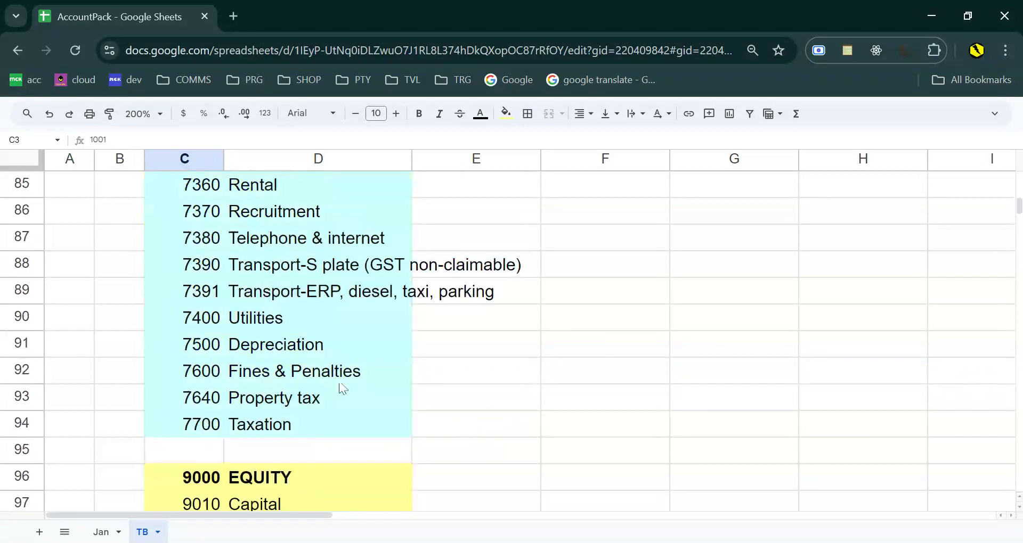
scroll(340, 386, "down", 12)
scroll(362, 367, "down", 4)
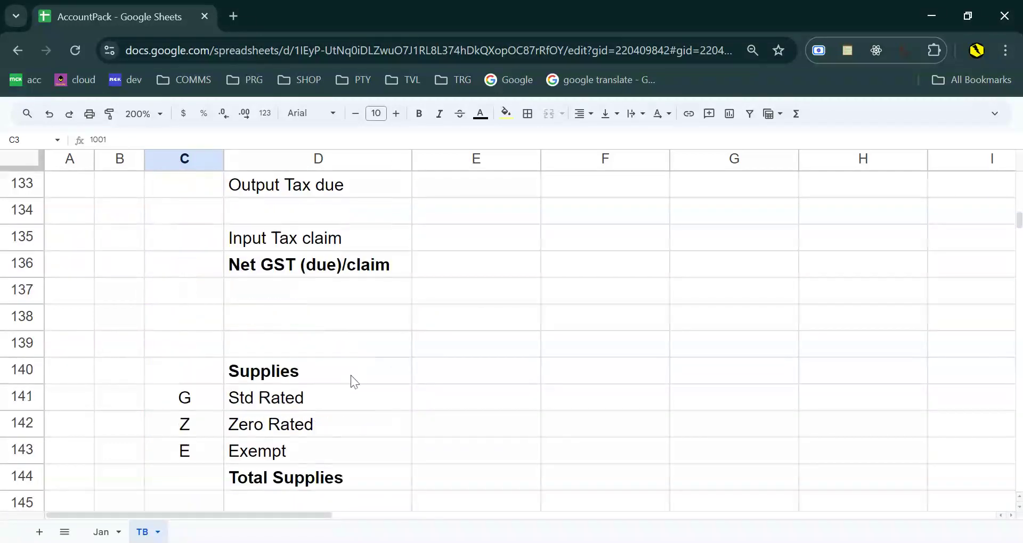
scroll(351, 381, "up", 20)
scroll(353, 377, "up", 16)
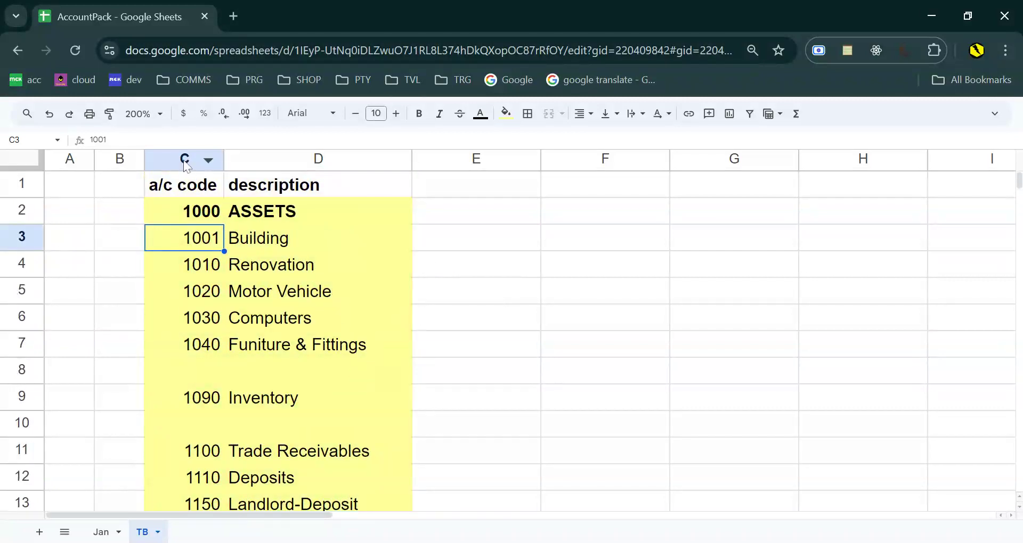
- Locate the Tenant rental code under REVENUE in columns C and D, and return to the Jan sheet
left_click_drag(185, 158, 279, 157)
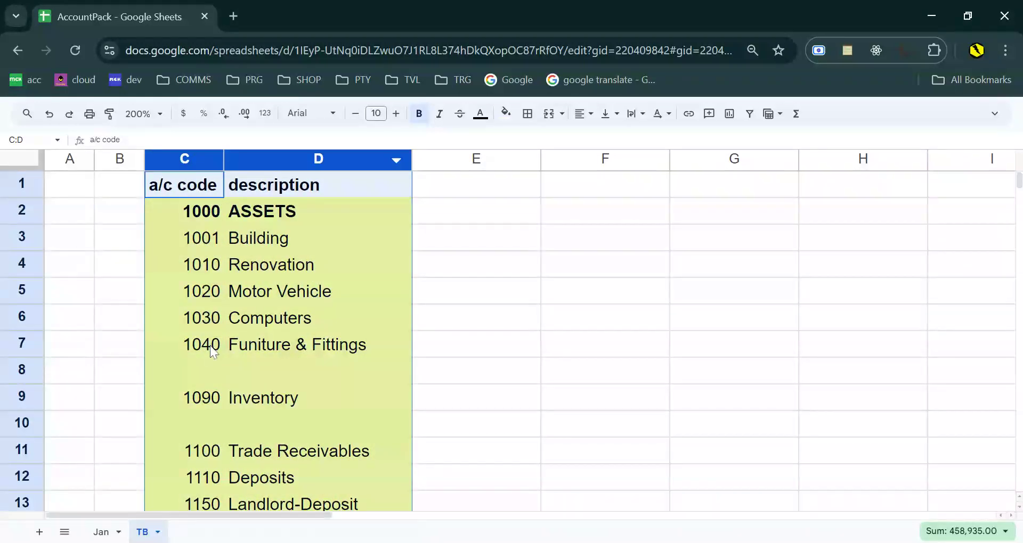
scroll(213, 352, "down", 6)
scroll(253, 394, "down", 6)
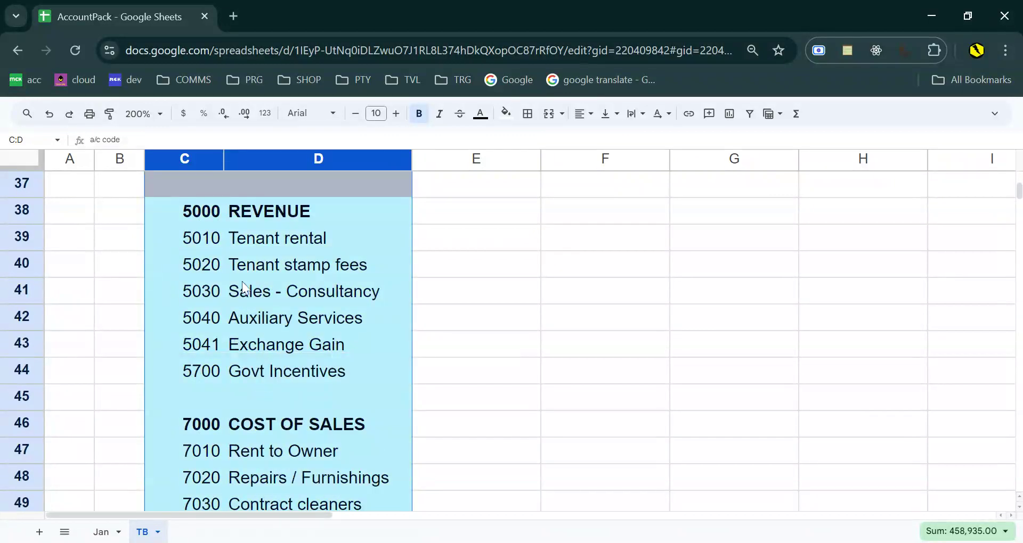
left_click(203, 244)
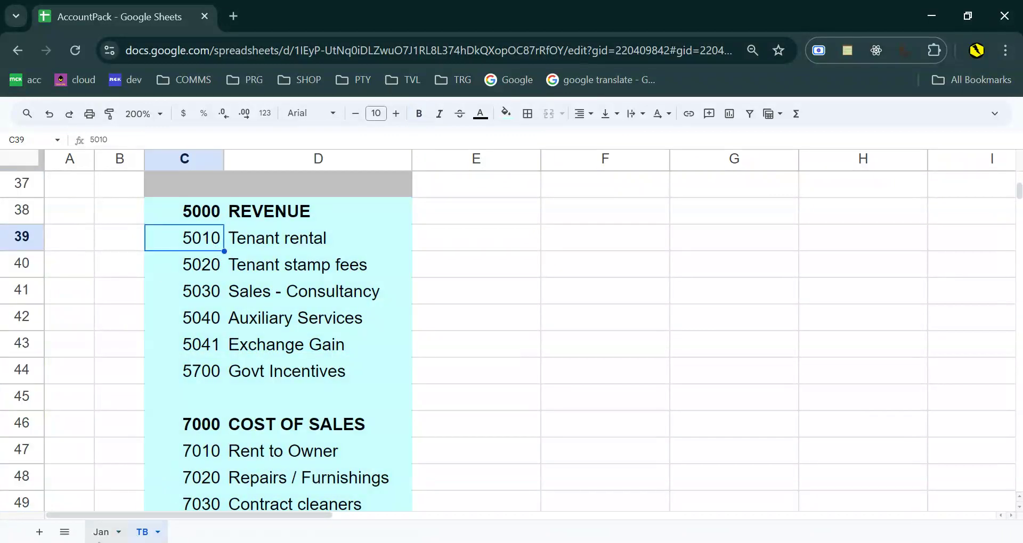
left_click(102, 532)
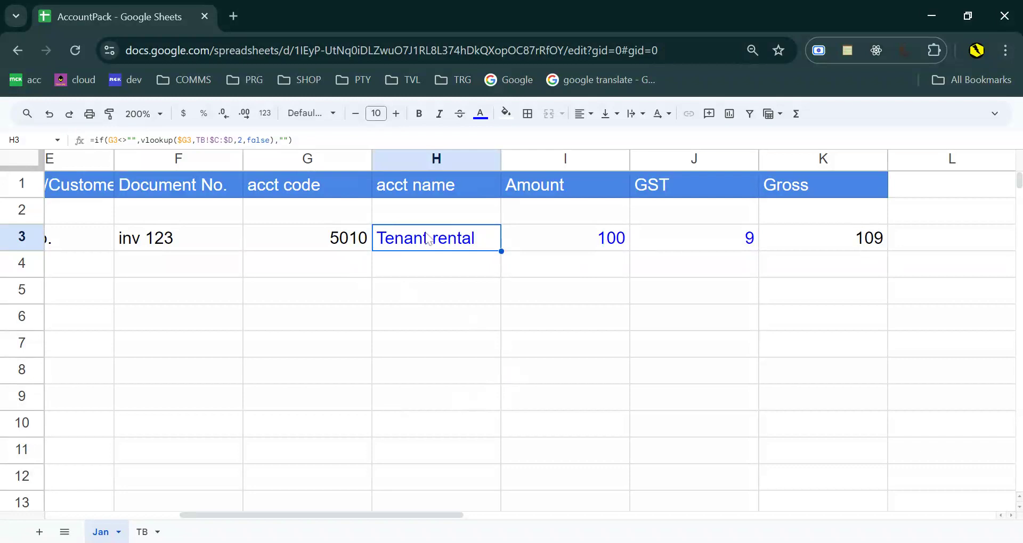
key("F2")
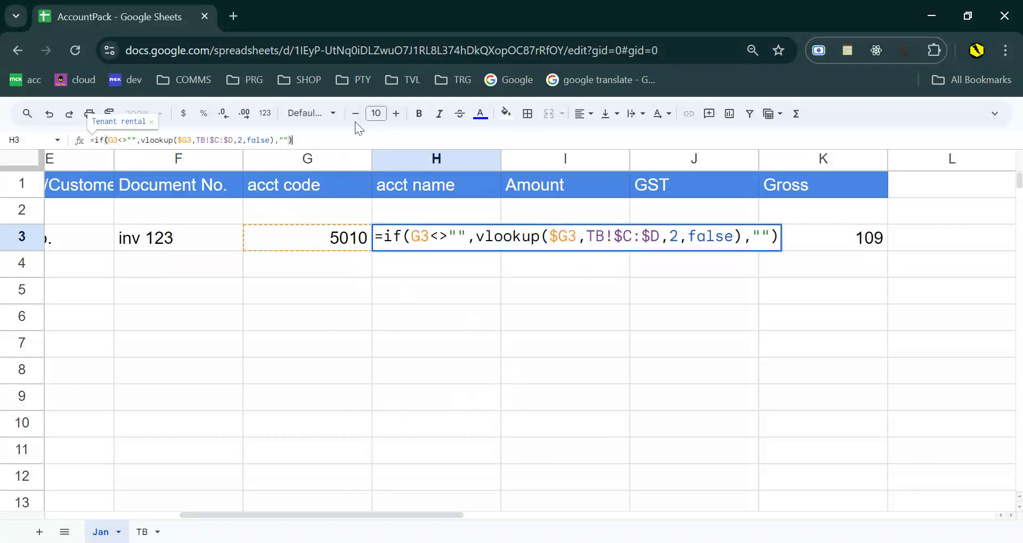
key("ctrl+a")
key("BackSpace")
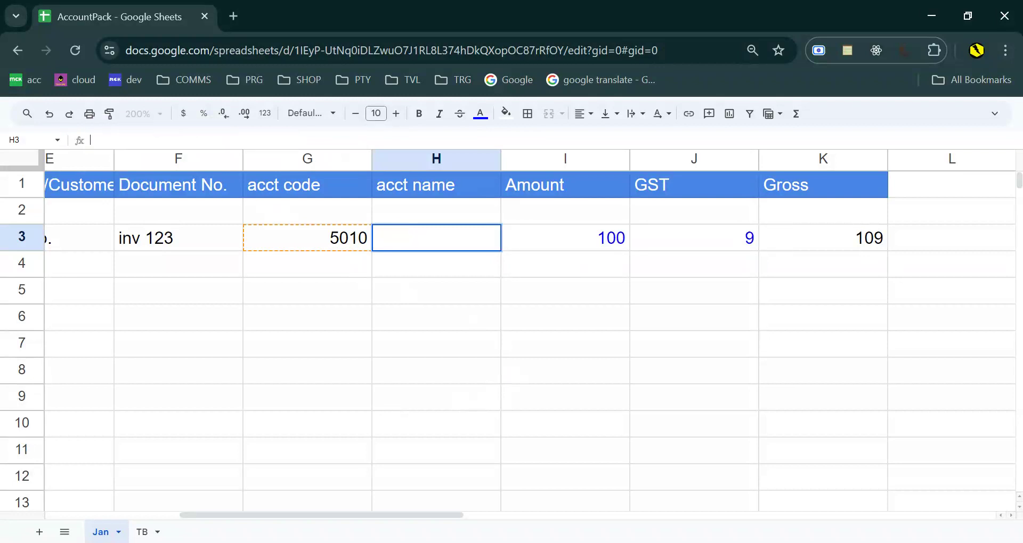
key("Escape")
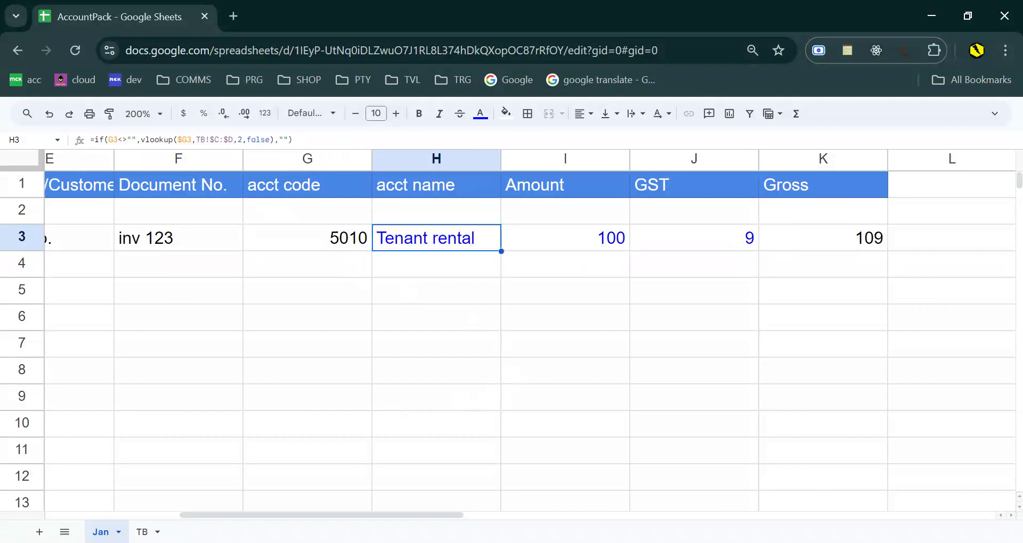
- Start a VLOOKUP formula in acct name cell H3 with acct code cell G3 as the search key
type("=")
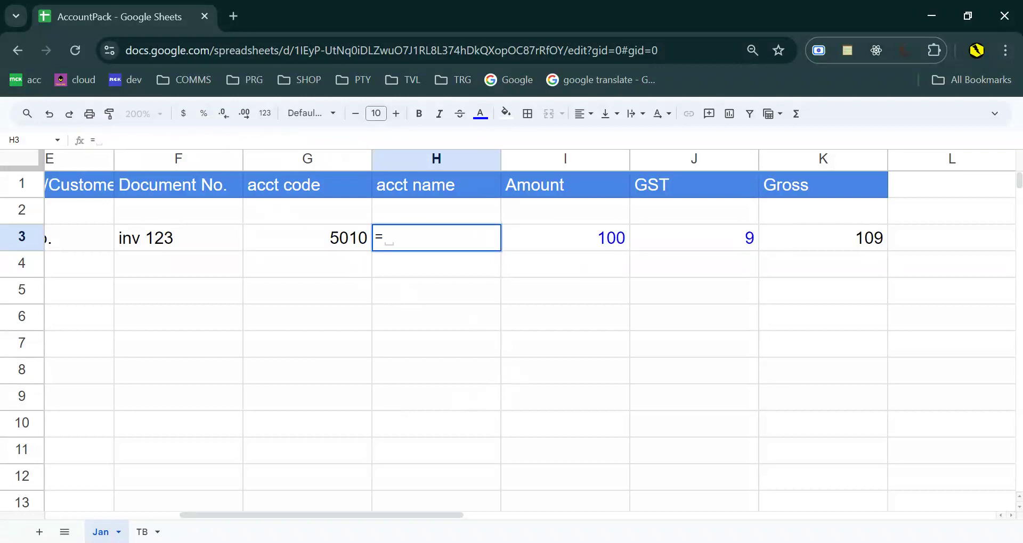
type("VLOOK(")
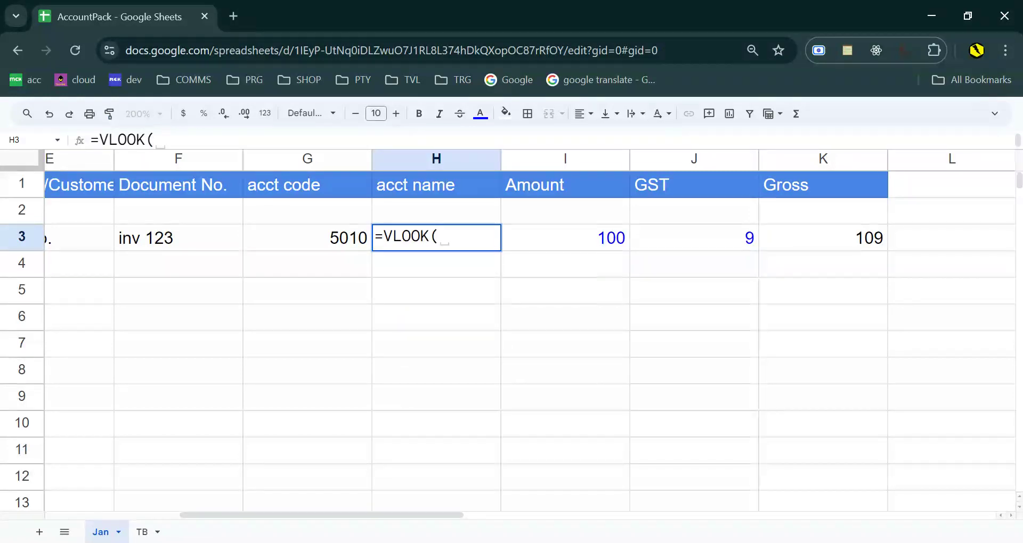
key("BackSpace")
type("UP")
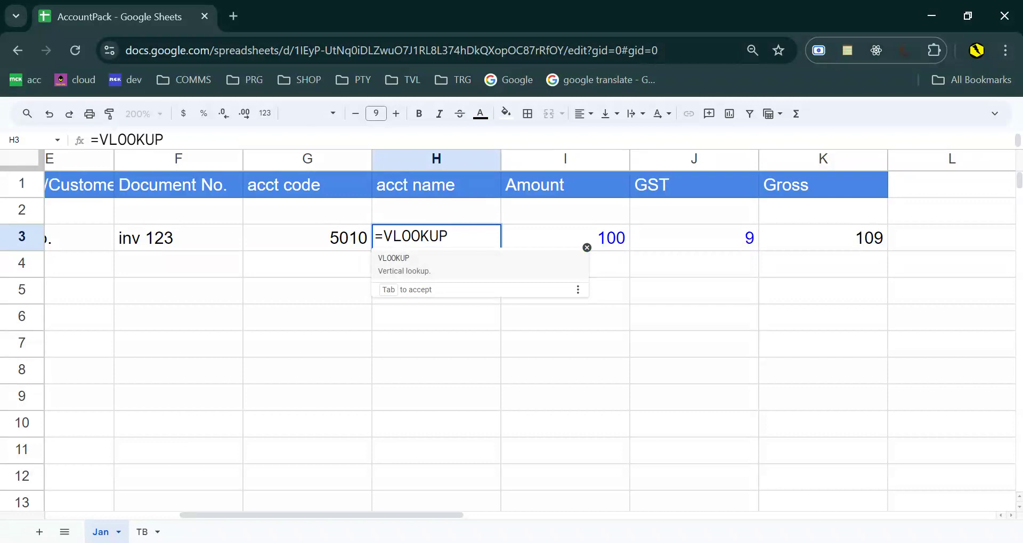
type("(")
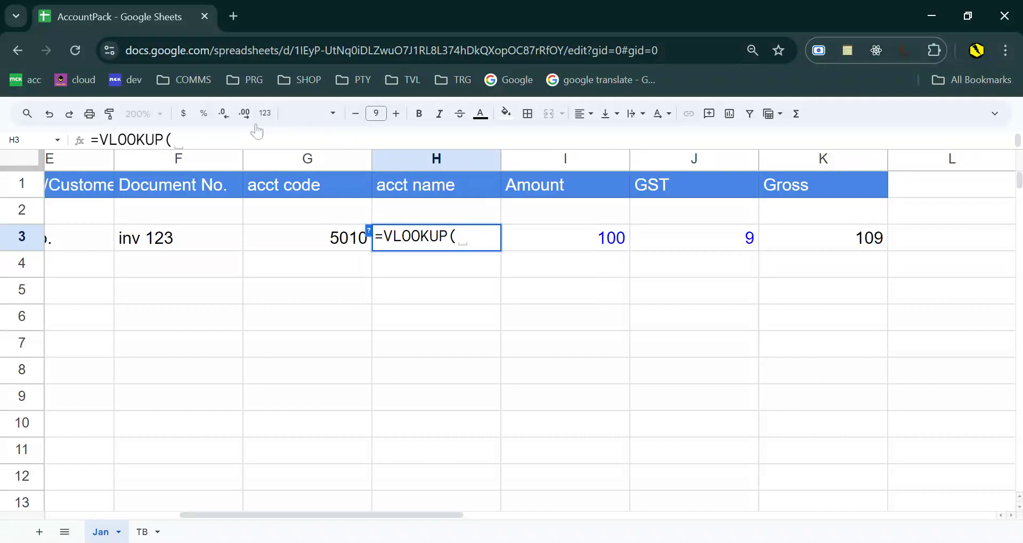
left_click(315, 250)
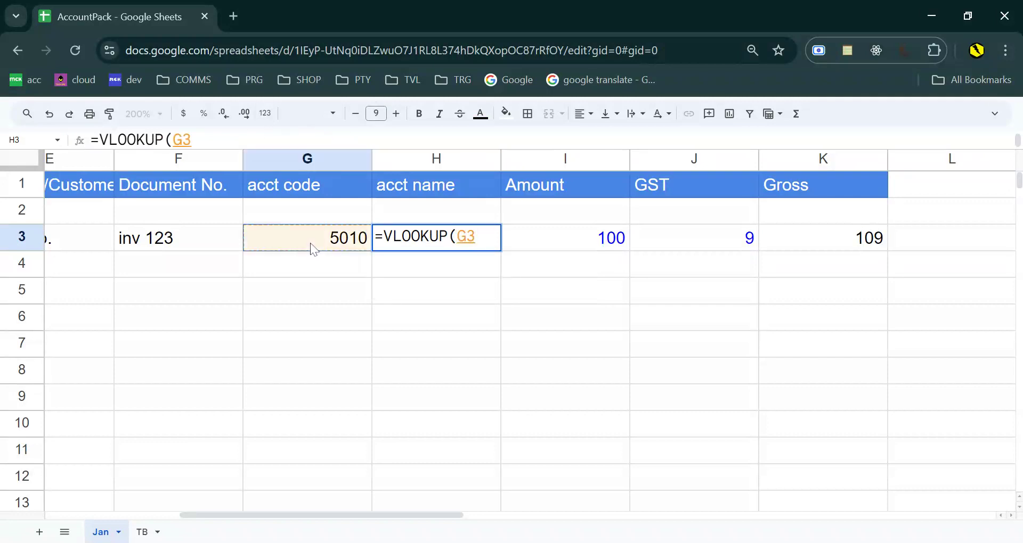
type(",")
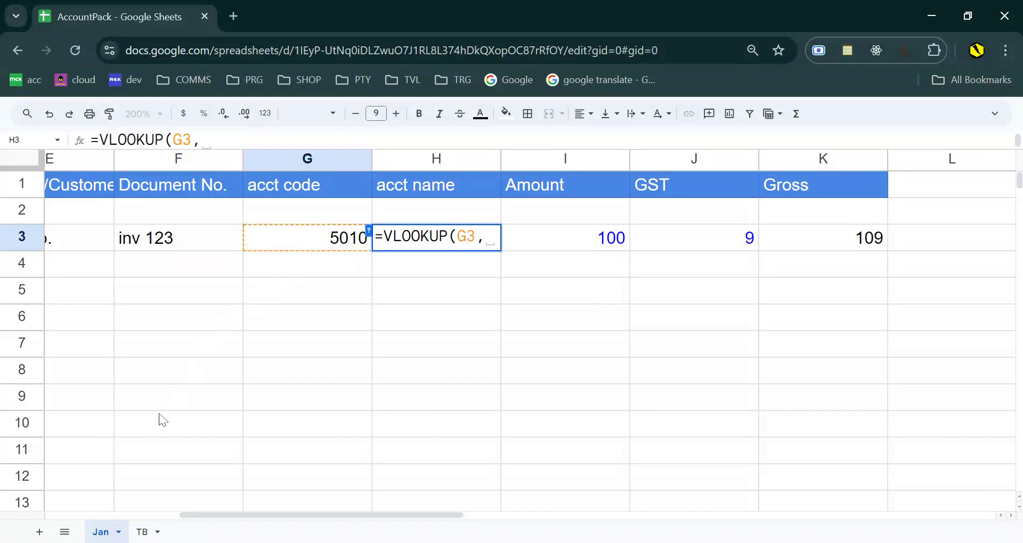
- Complete the H3 lookup with the range TB!C:D, column index 2 and FALSE for an exact match
left_click(142, 532)
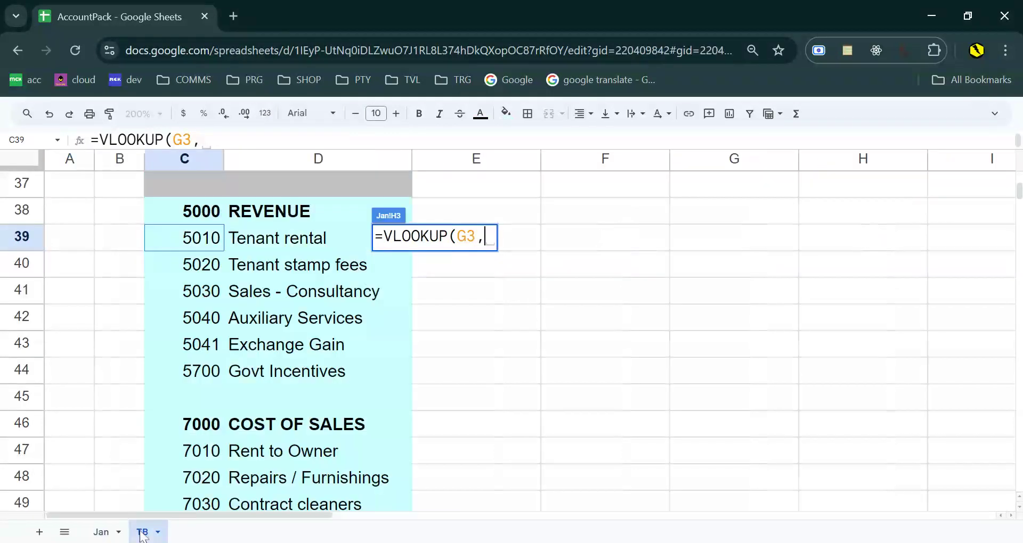
left_click(167, 162)
left_click_drag(167, 162, 274, 164)
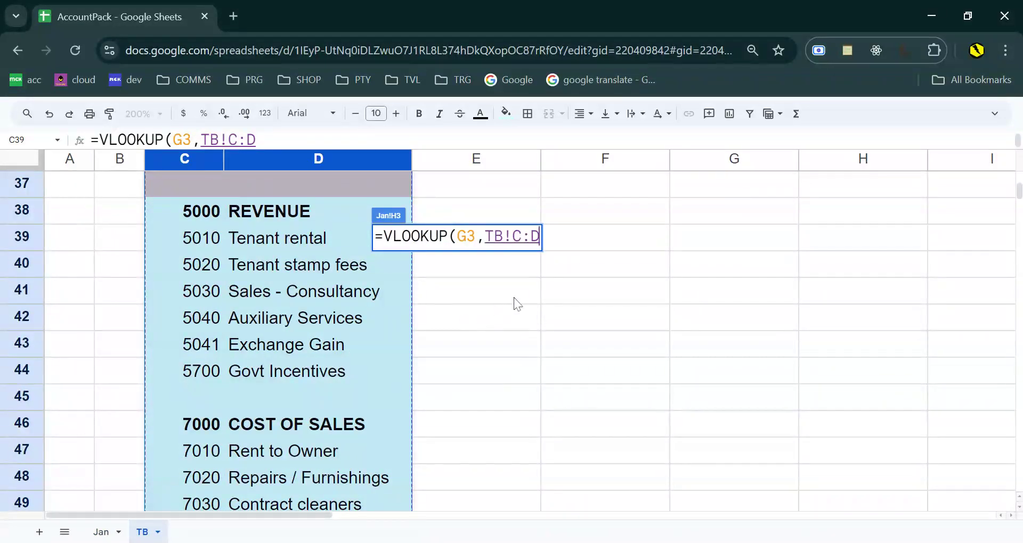
type(",")
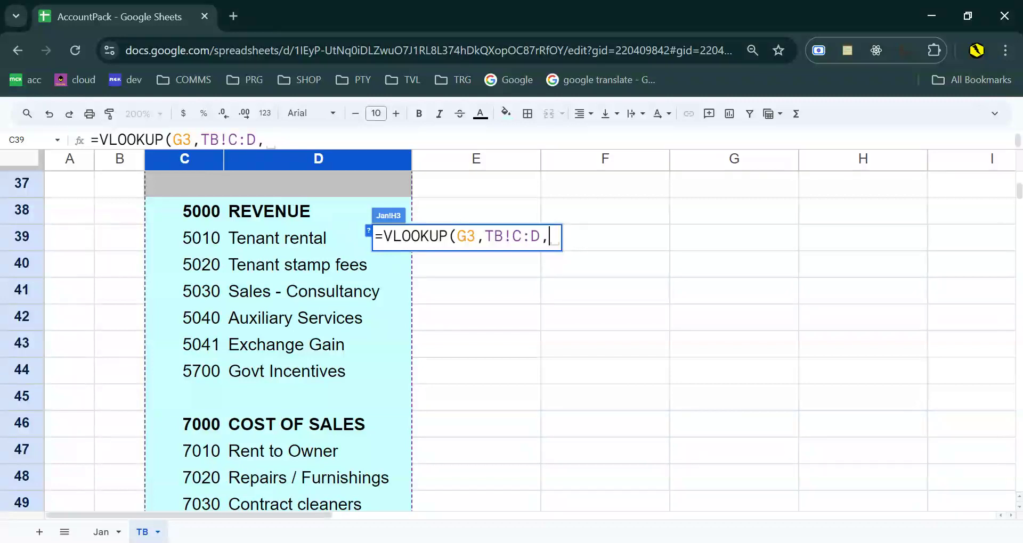
type("2")
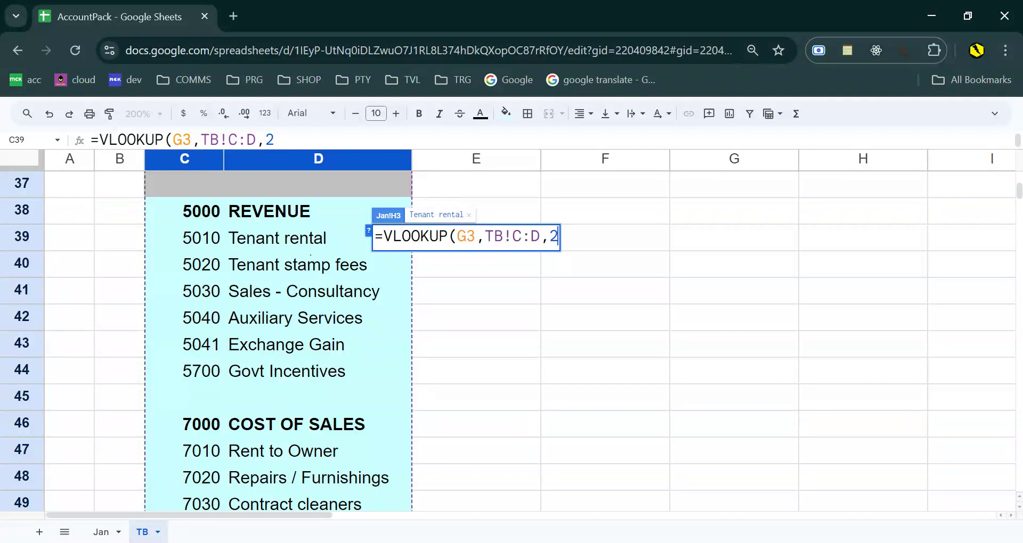
type(",")
type("FAL")
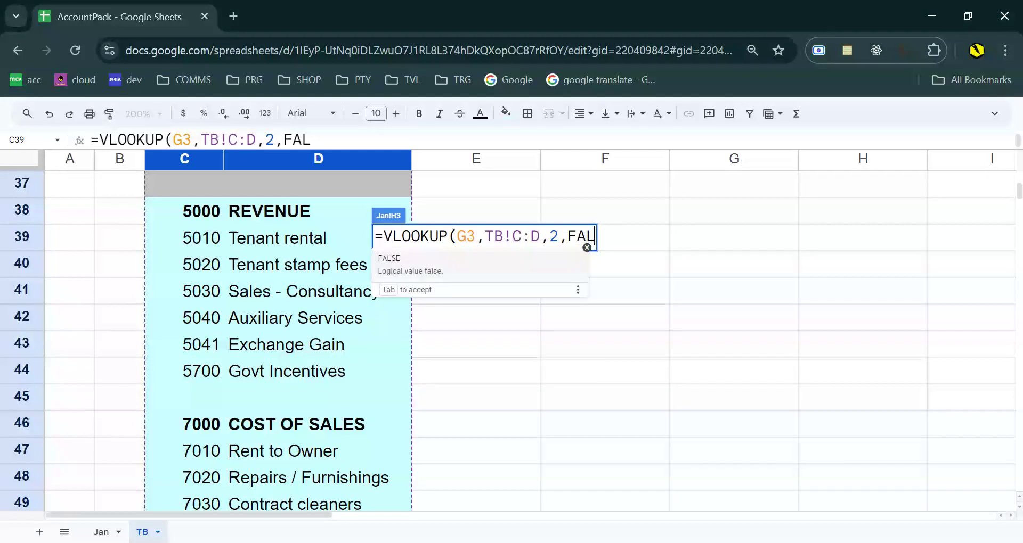
type("SE)")
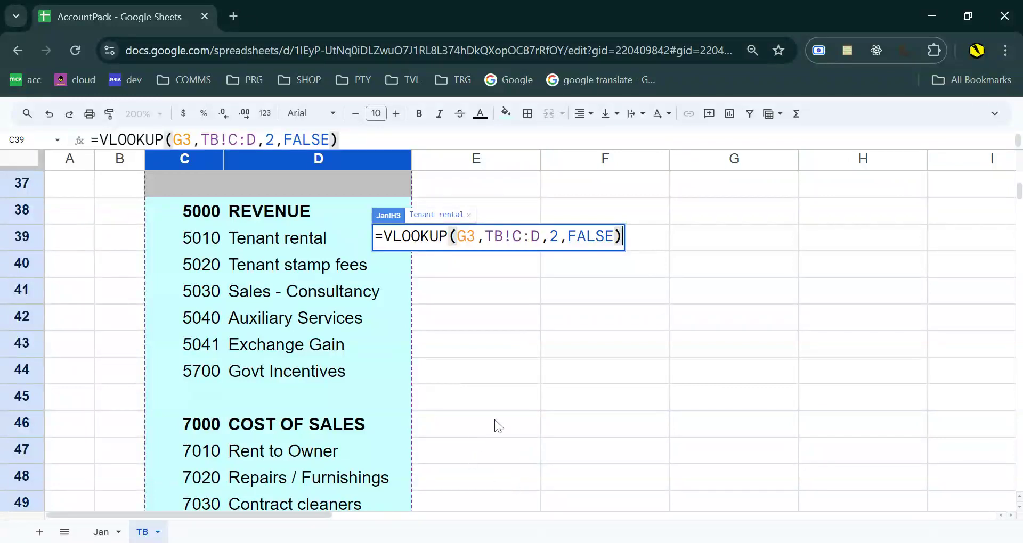
key("Return")
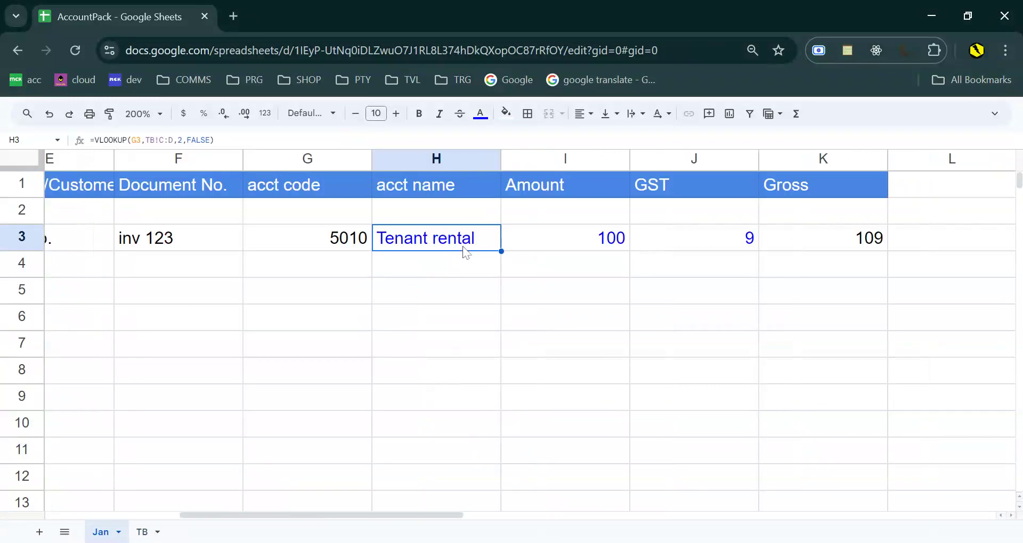
- Fill the acct name lookup from H3 down to H4 and inspect its formula against the empty code cell G4
left_click_drag(504, 254, 498, 273)
left_click(346, 269)
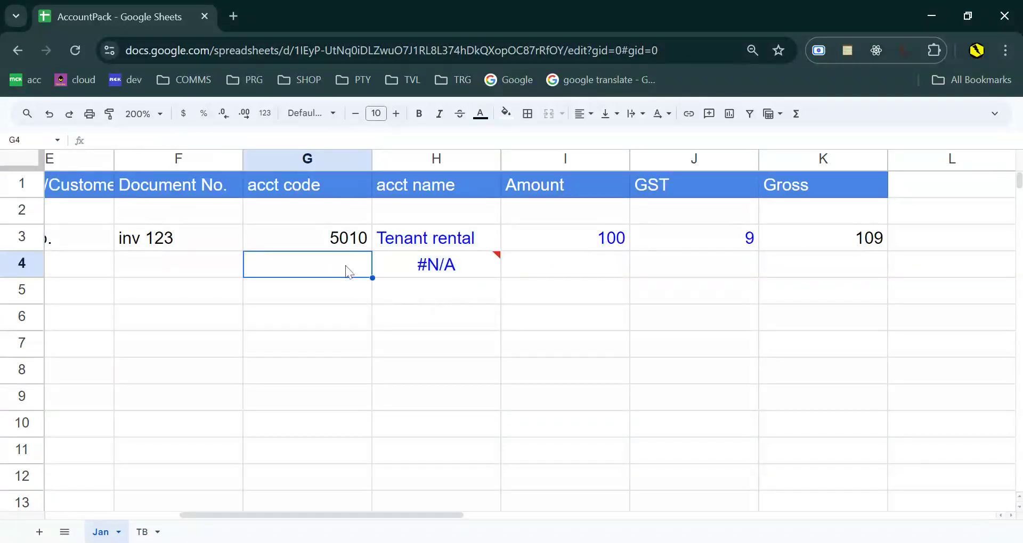
left_click(428, 265)
key("Return")
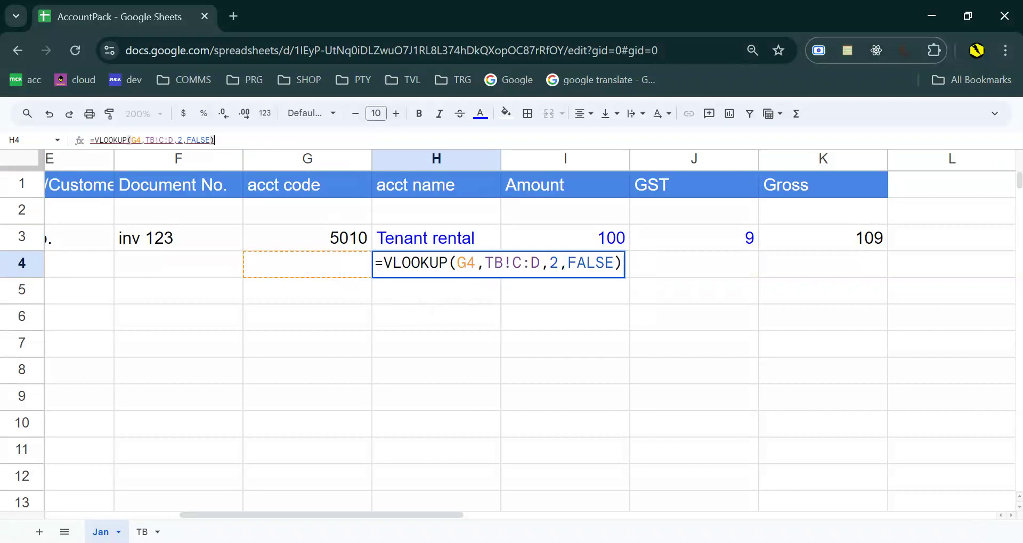
left_click(293, 335)
left_click(430, 263)
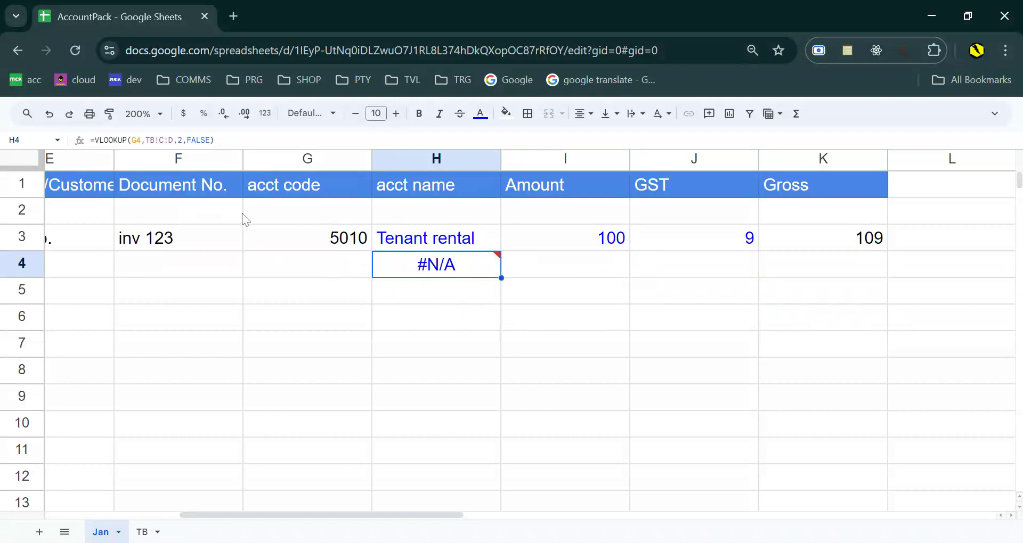
- Begin wrapping the H4 lookup in an IF, inserting IF(G4,<>"", in front of VLOOKUP
left_click(233, 140)
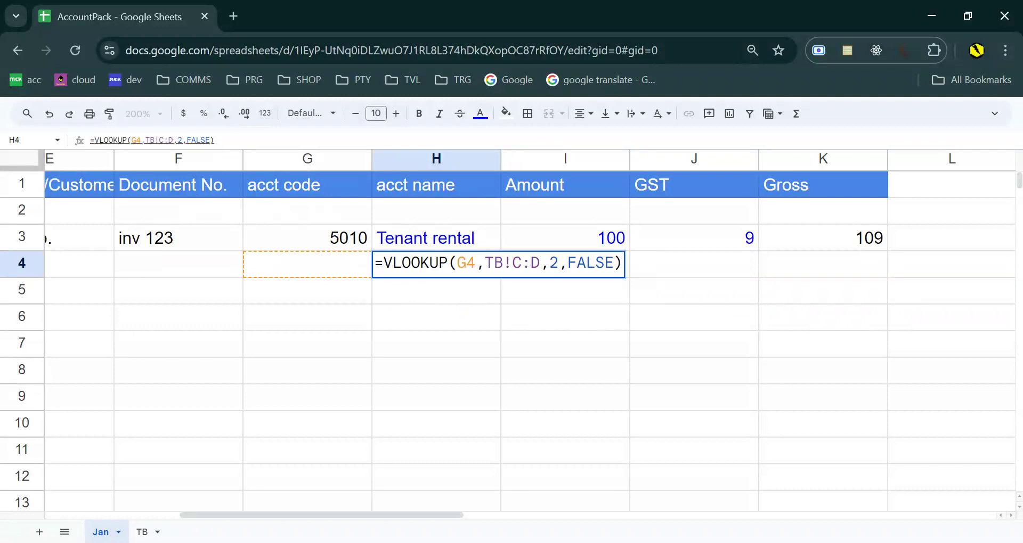
type("IF(")
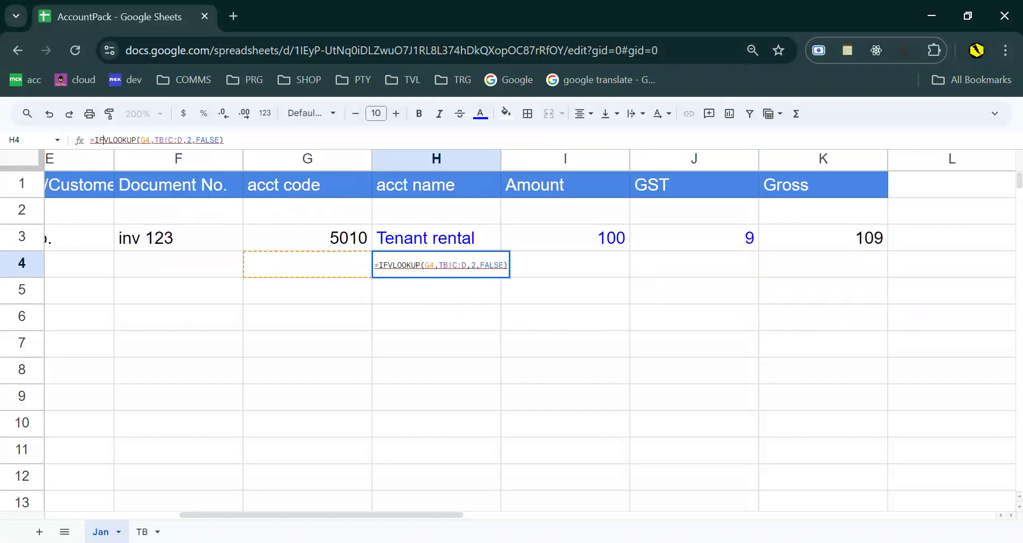
type("G4")
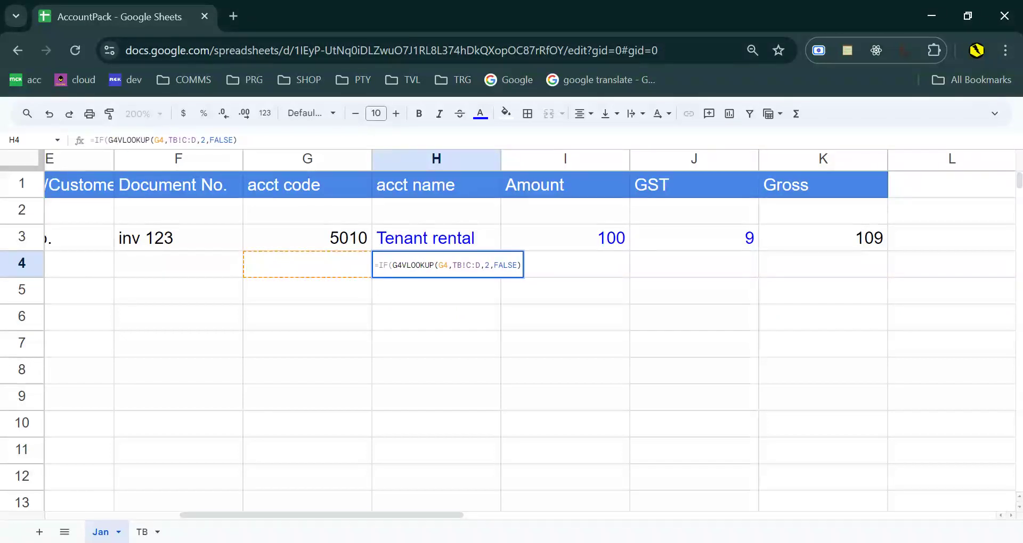
type(",")
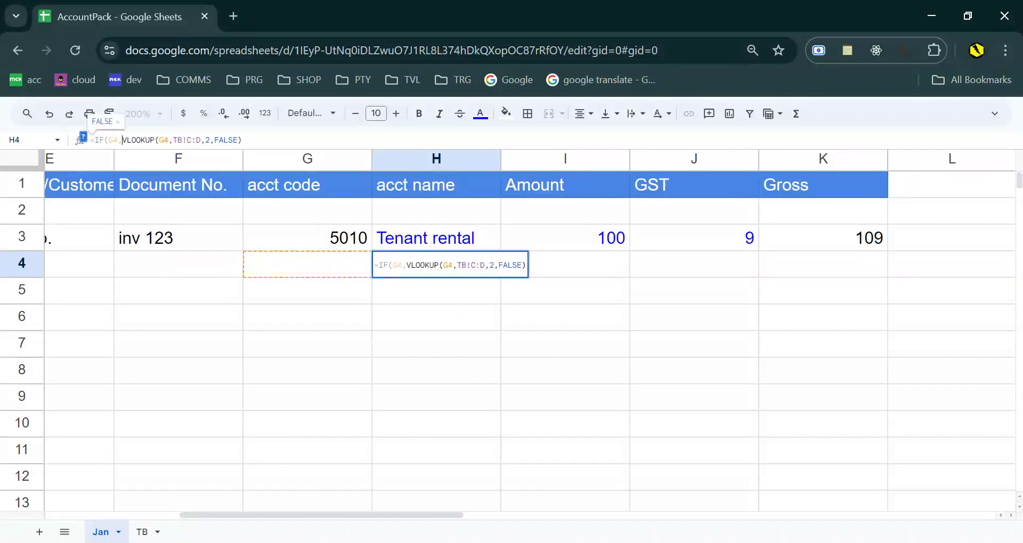
type("<>")
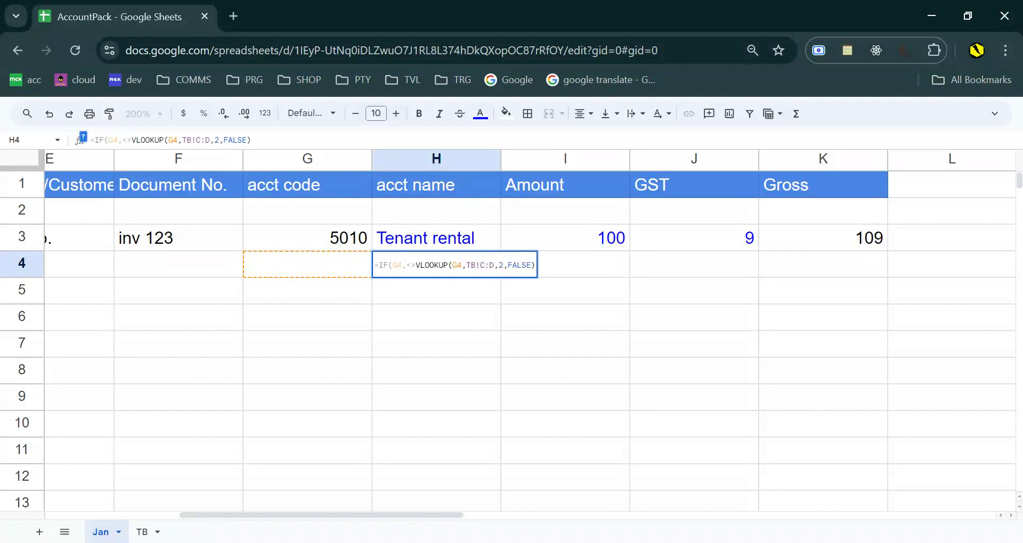
type("\"\"")
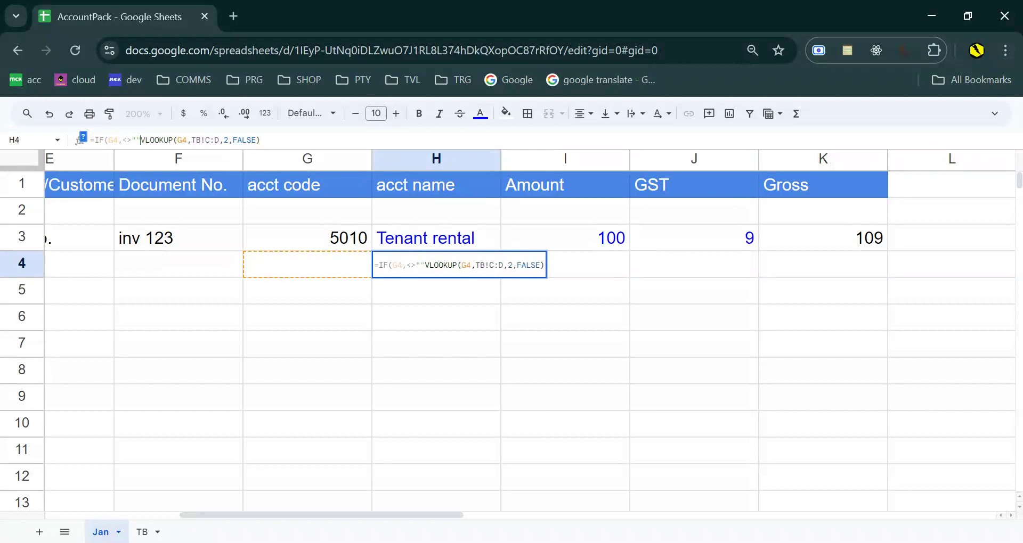
scroll(246, 244, "up", 5)
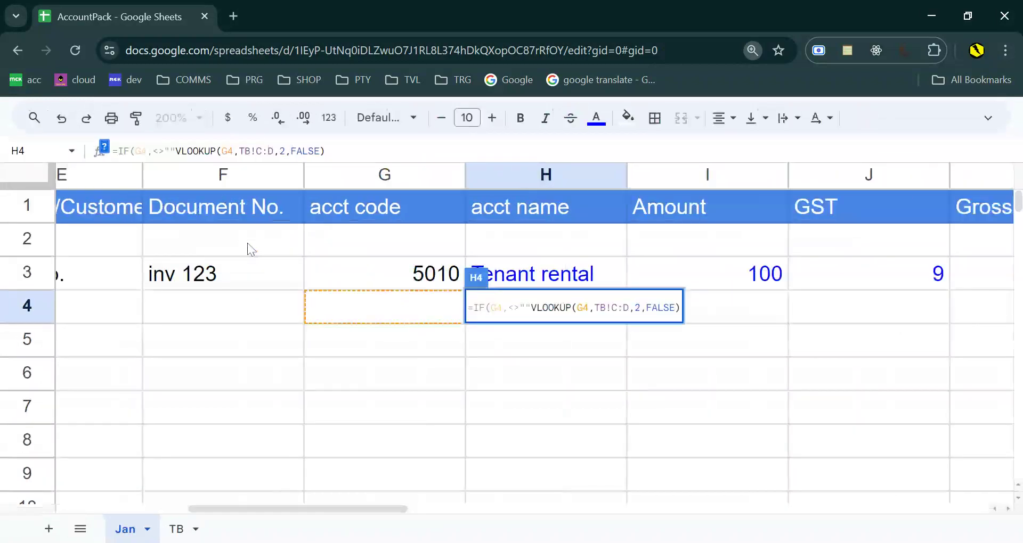
scroll(255, 238, "up", 1)
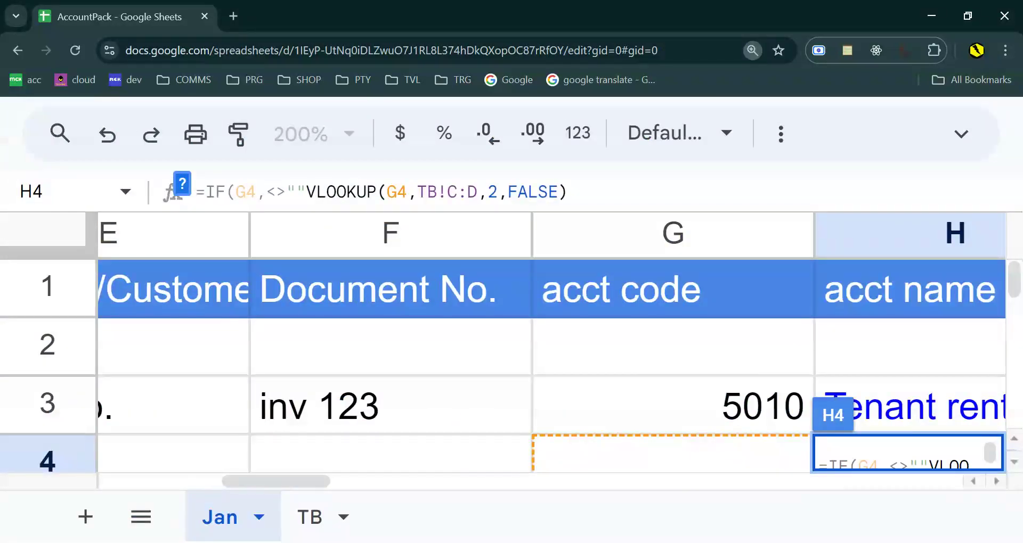
type(",")
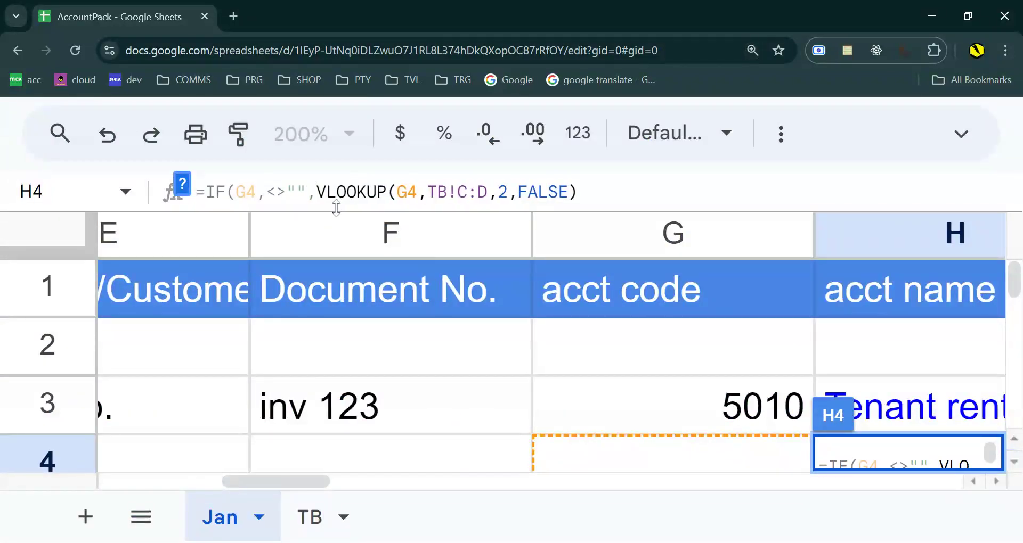
- Complete the IF formula in H4 with "" as the fallback value after the VLOOKUP, and check the cell
left_click(438, 191)
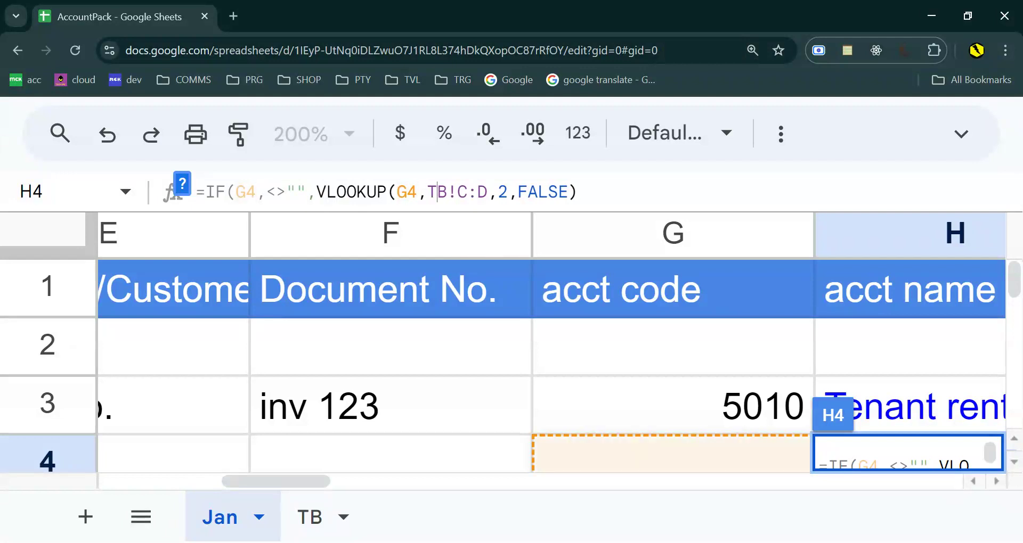
key("Right")
key("Right")
key("Right")
key("Right")
key("Right")
key("Right")
key("Right")
key("Right")
key("Right")
key("Right")
key("Right")
key("Right")
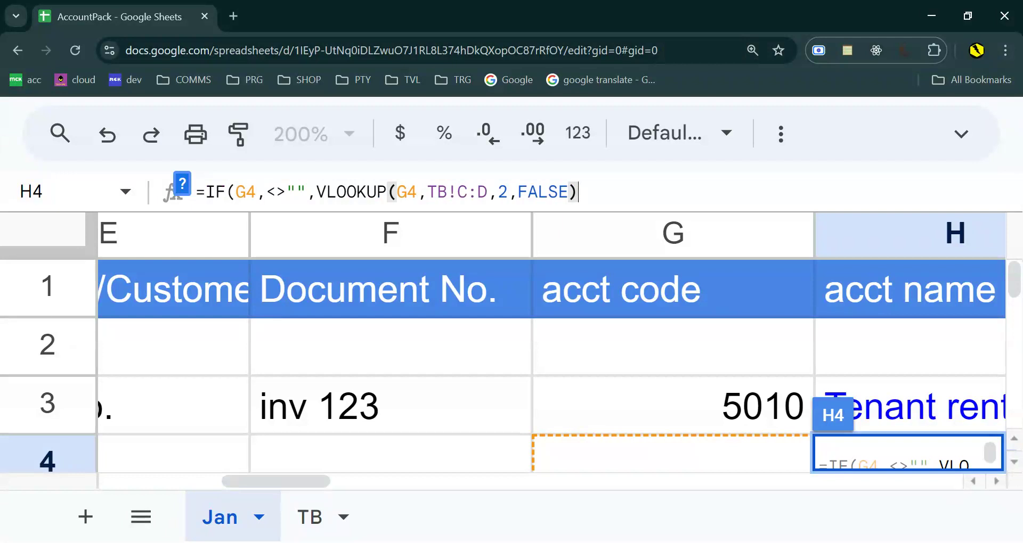
type(",")
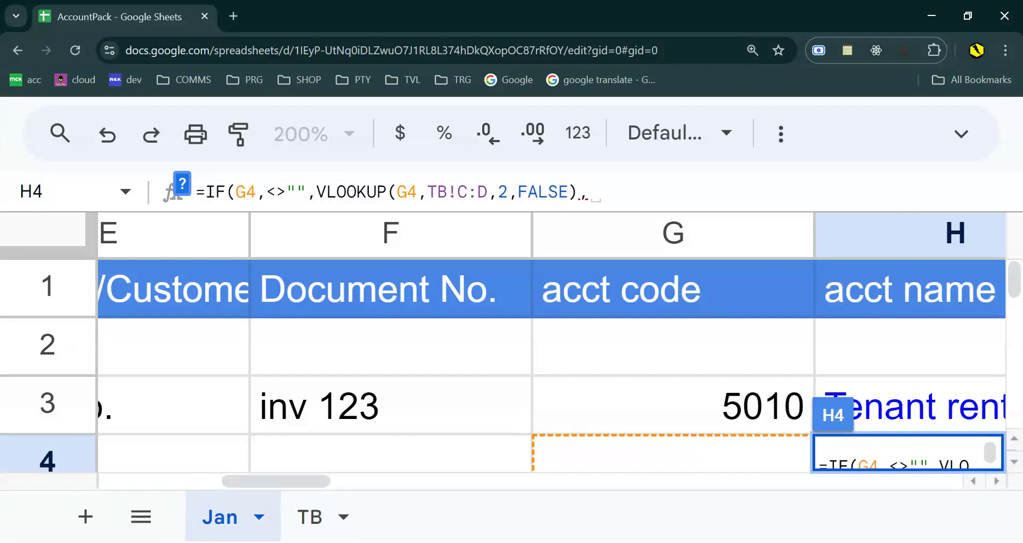
type("\"\"")
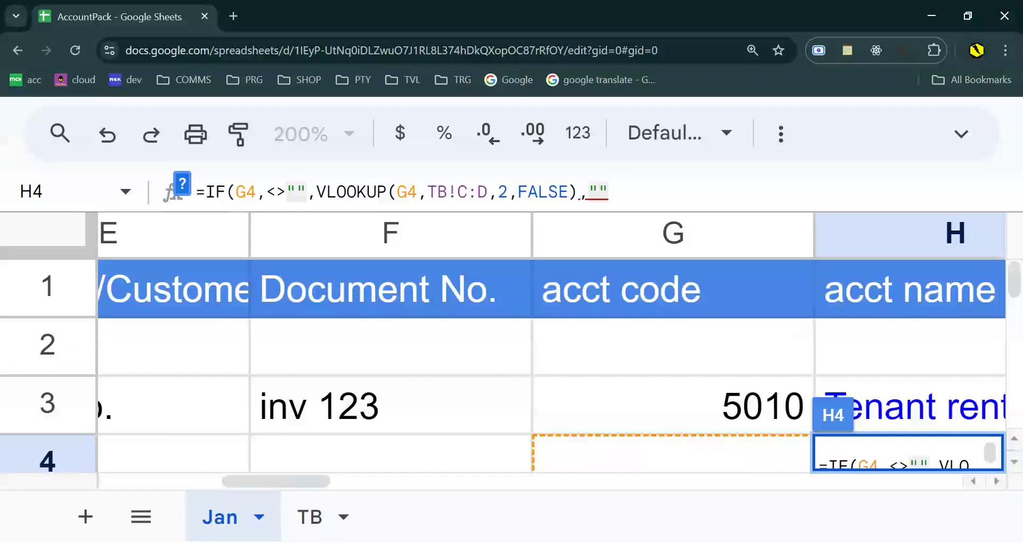
type(")")
key("Return")
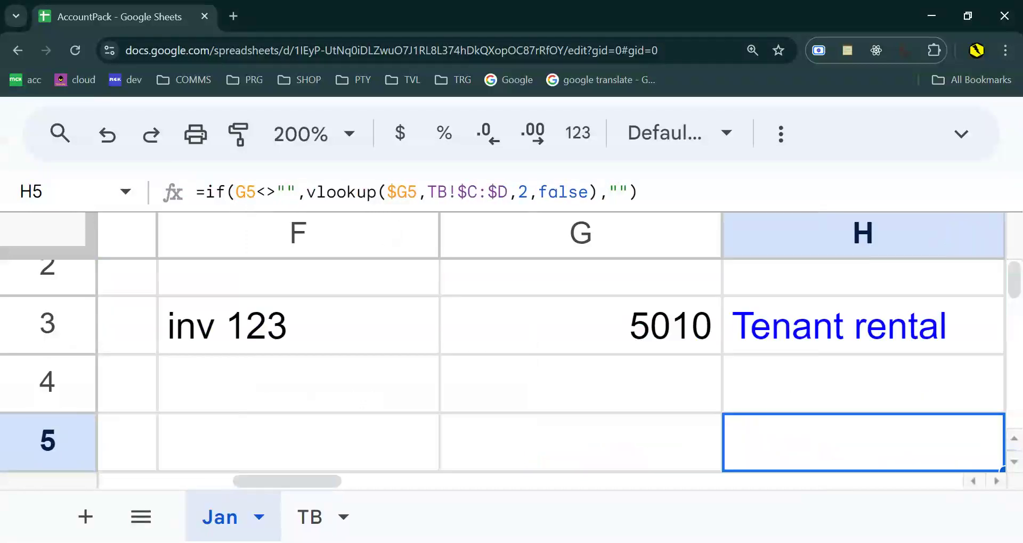
key("Up")
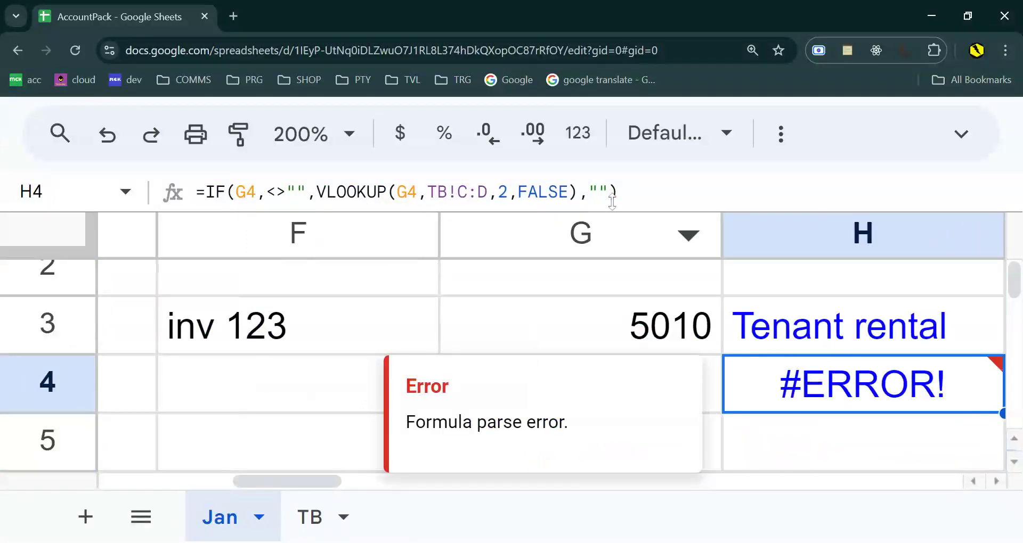
- Try to correct the H4 IF formula by re-entering the comma before its final "" argument
key("Return")
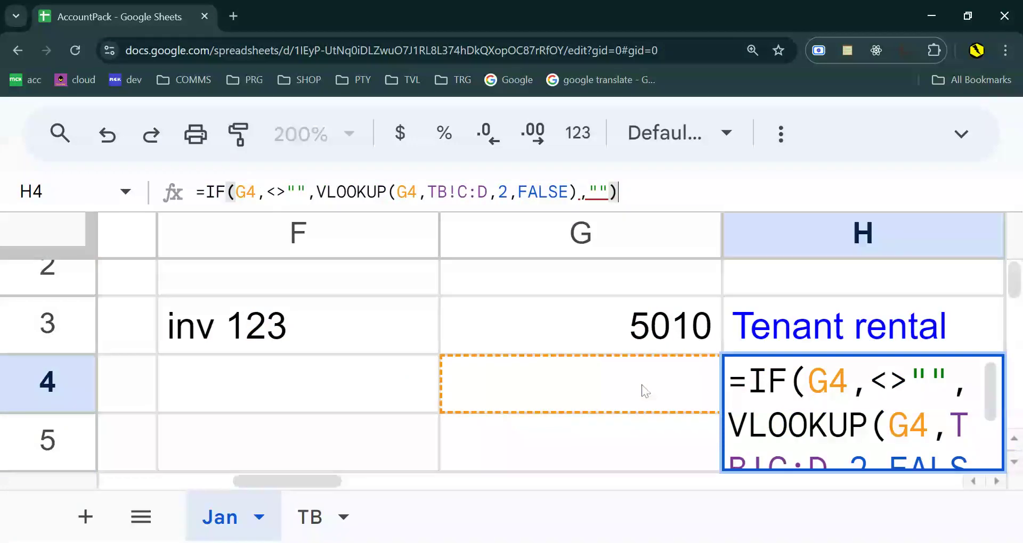
key("Left")
key("Left")
key("Left")
key("Left")
key("Right")
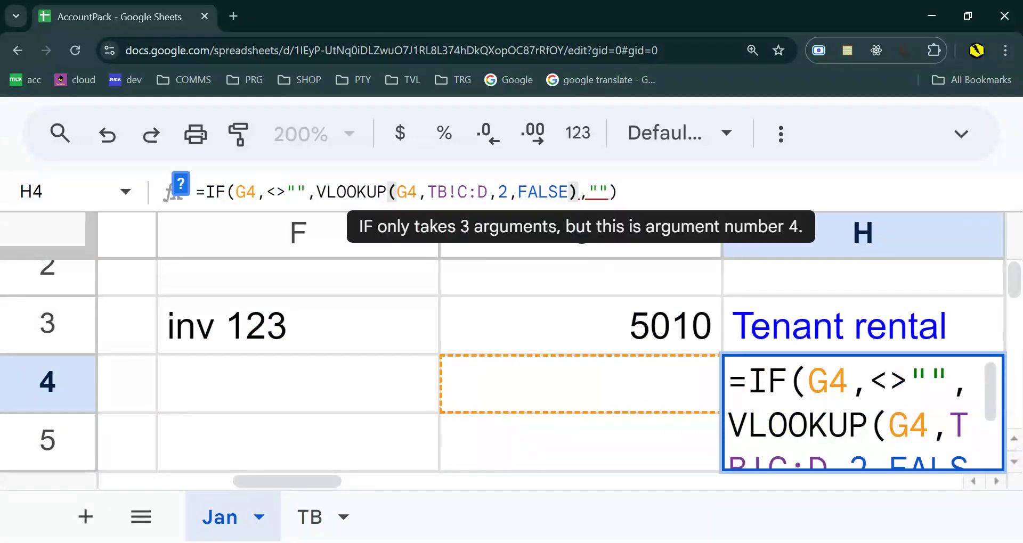
key("Left")
key("Delete")
type(",")
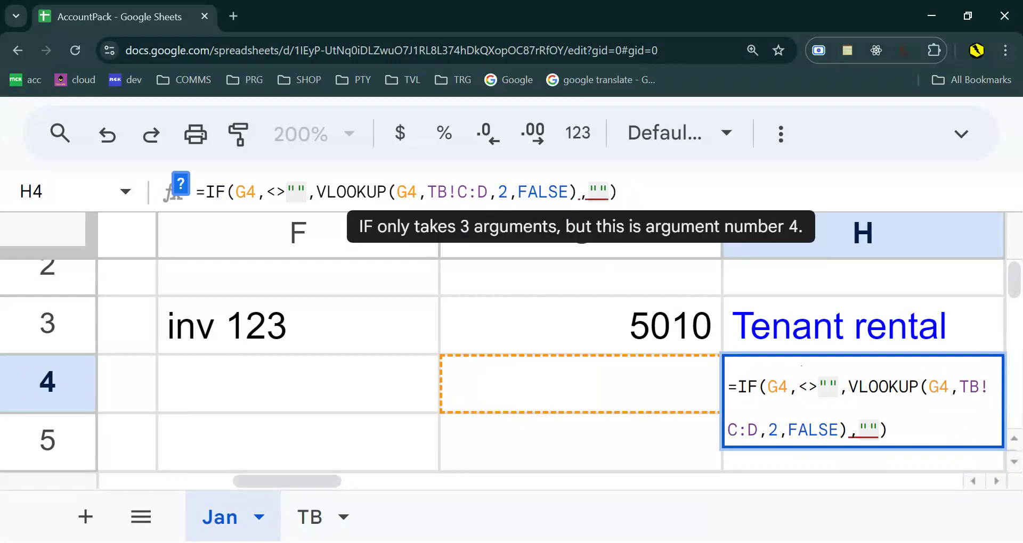
key("Return")
key("Up")
key("Left")
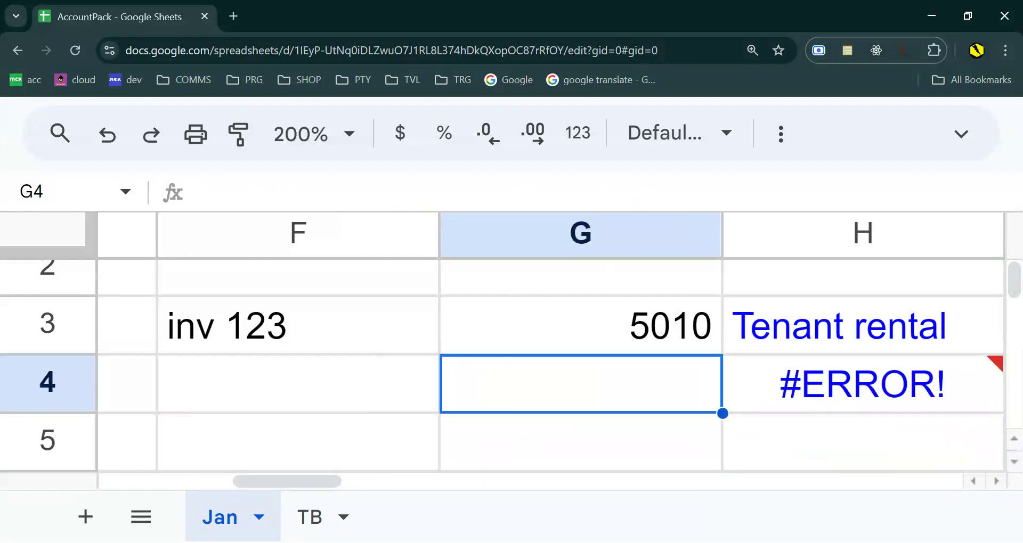
key("Return")
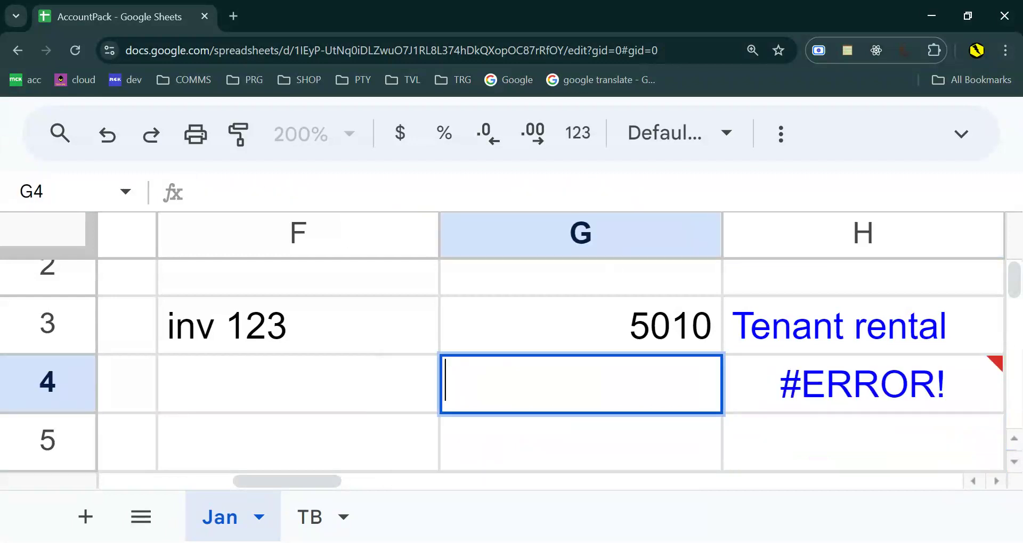
key("Return")
key("Return")
key("Escape")
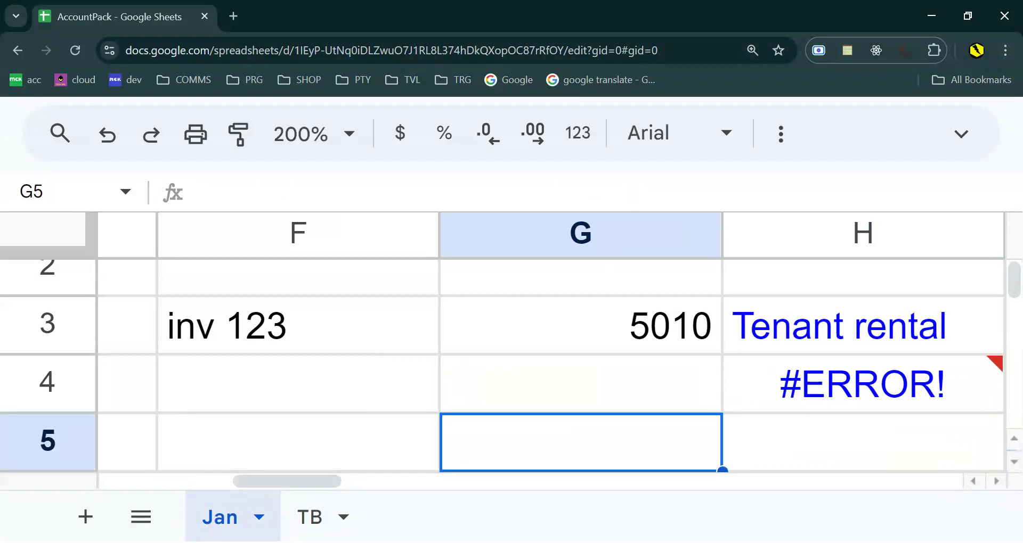
key("Up")
key("Right")
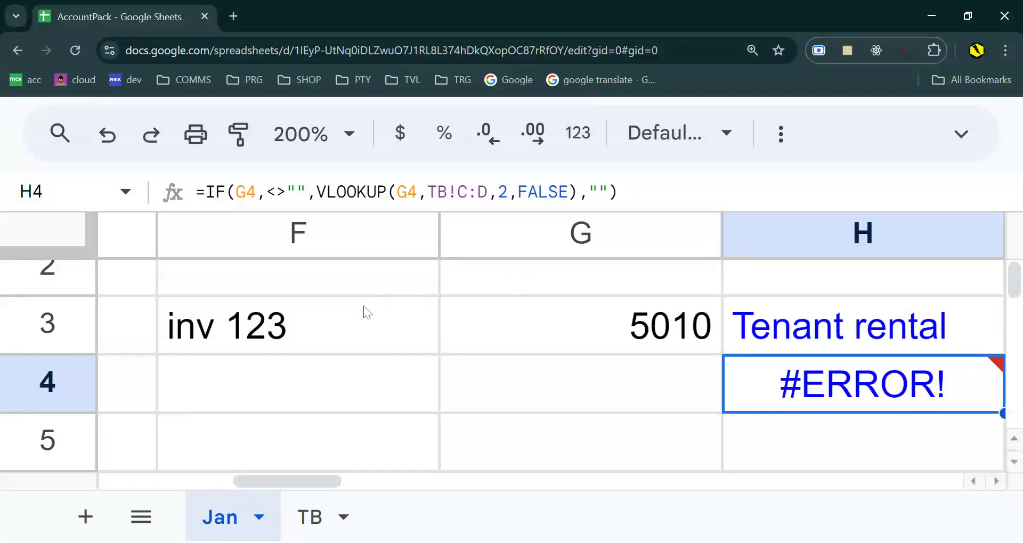
- Copy account code 5010 from G3 into G4 and recheck the IF formula in H4
left_click(538, 391)
left_click(618, 346)
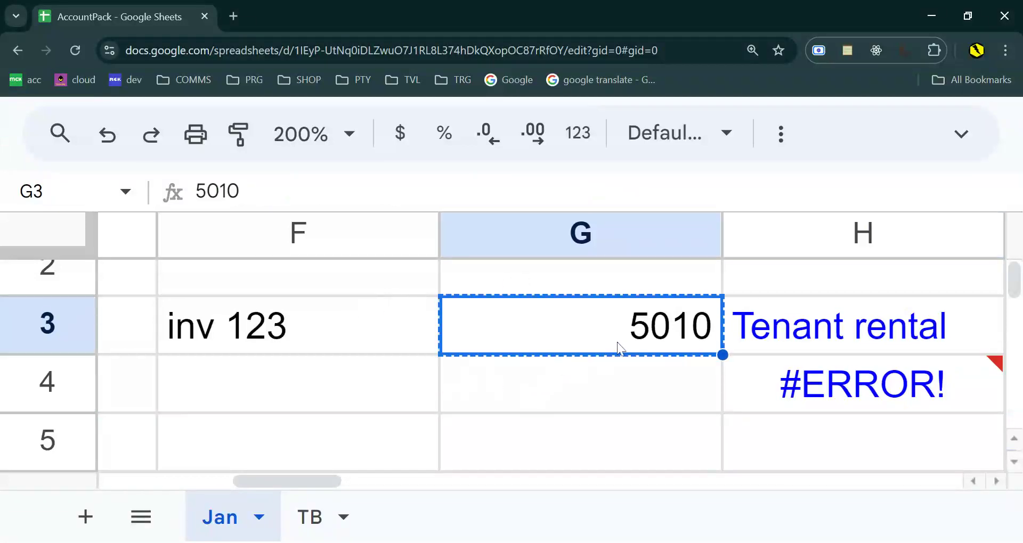
key("ctrl+c")
key("Down")
key("ctrl+v")
key("Up")
key("Down")
key("Right")
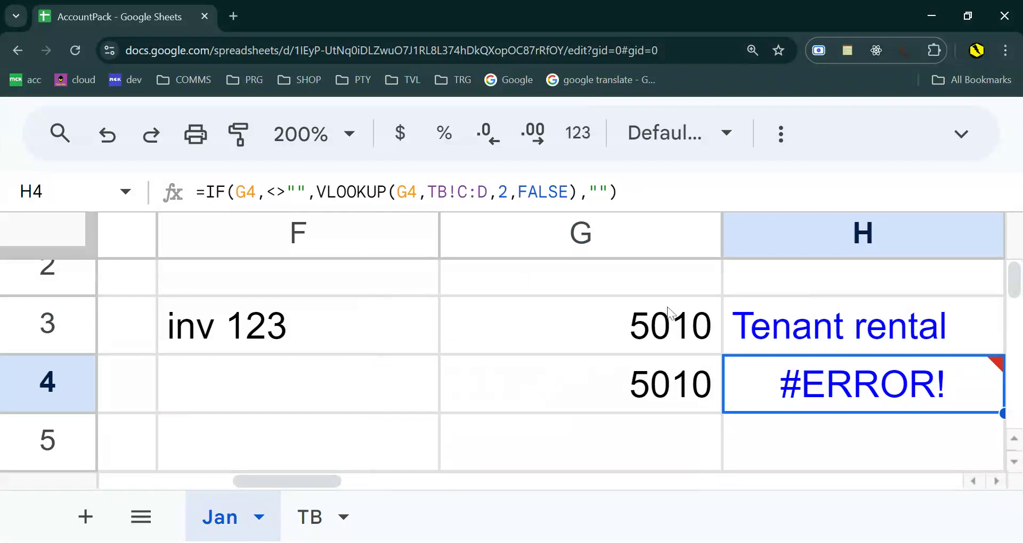
left_click(619, 192)
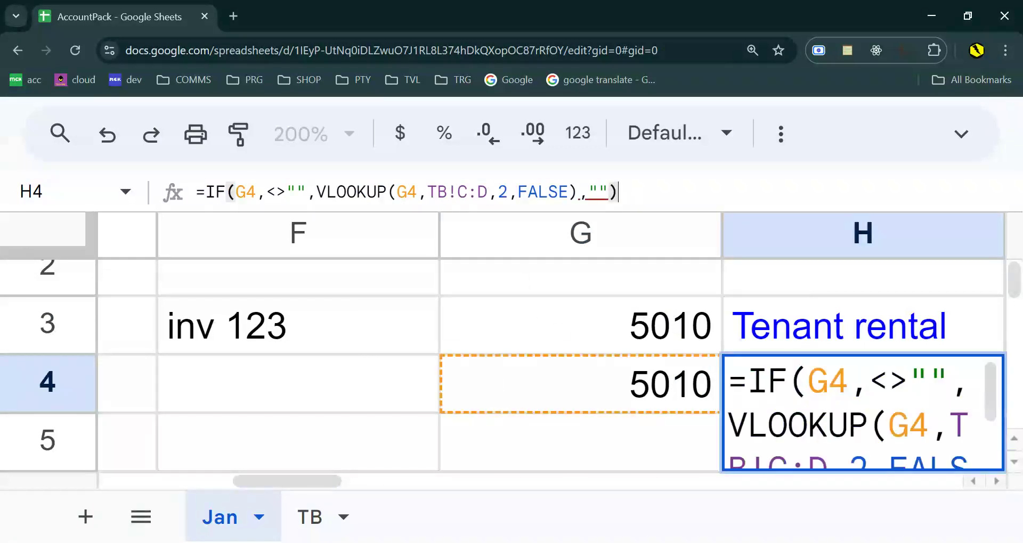
key("Escape")
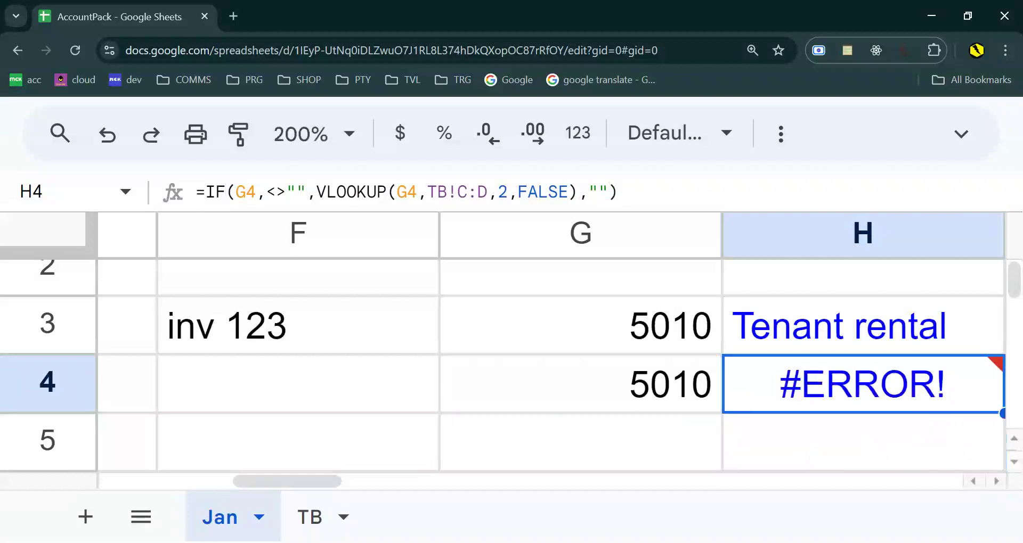
- Replace the IF formula in H4 by filling the plain lookup down from H3
key("Up")
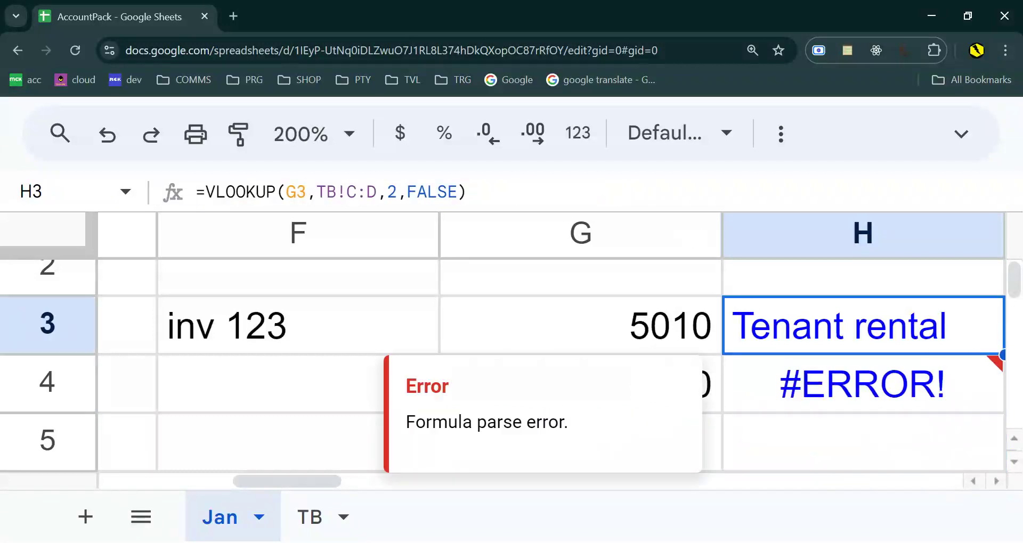
left_click_drag(1003, 355, 975, 394)
left_click(871, 385)
left_click(678, 403)
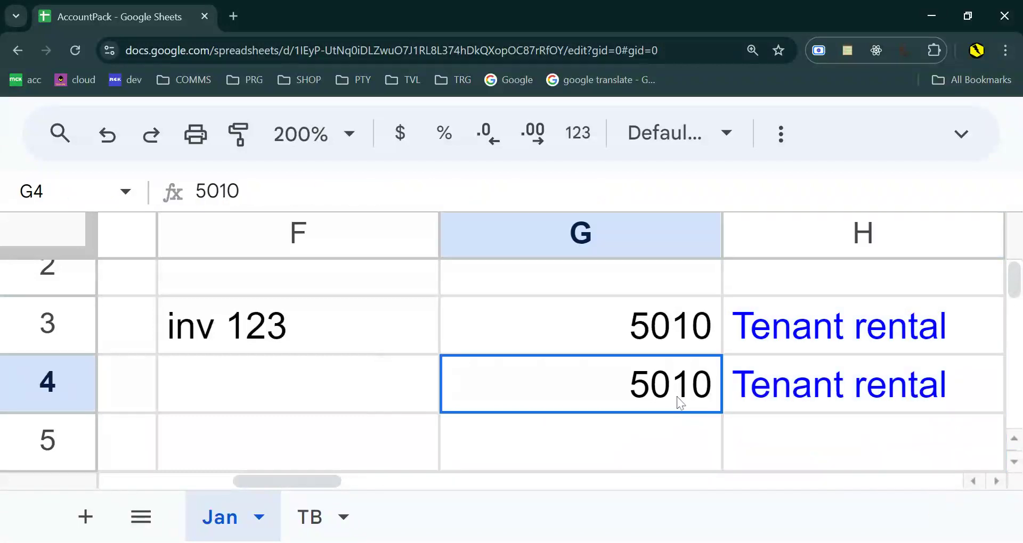
- Clear the account code in G4 and compare the lookup formulas in H3 and H4
key("Delete")
double_click(660, 397)
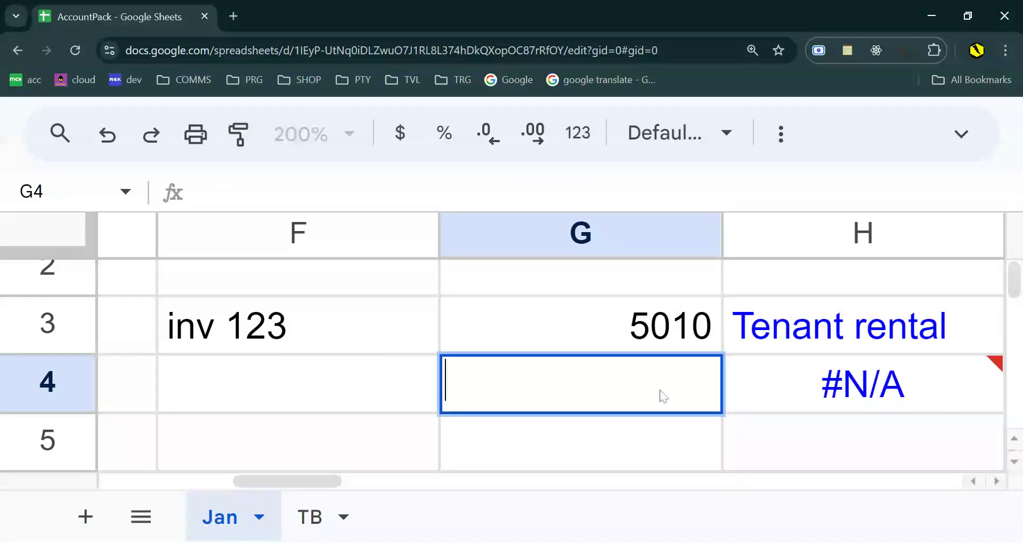
left_click(926, 382)
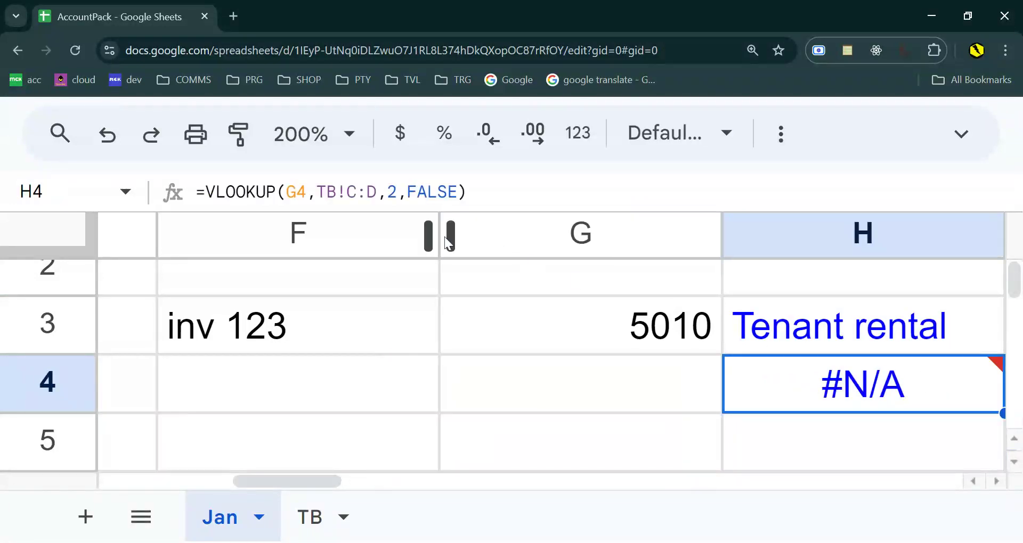
left_click(775, 344)
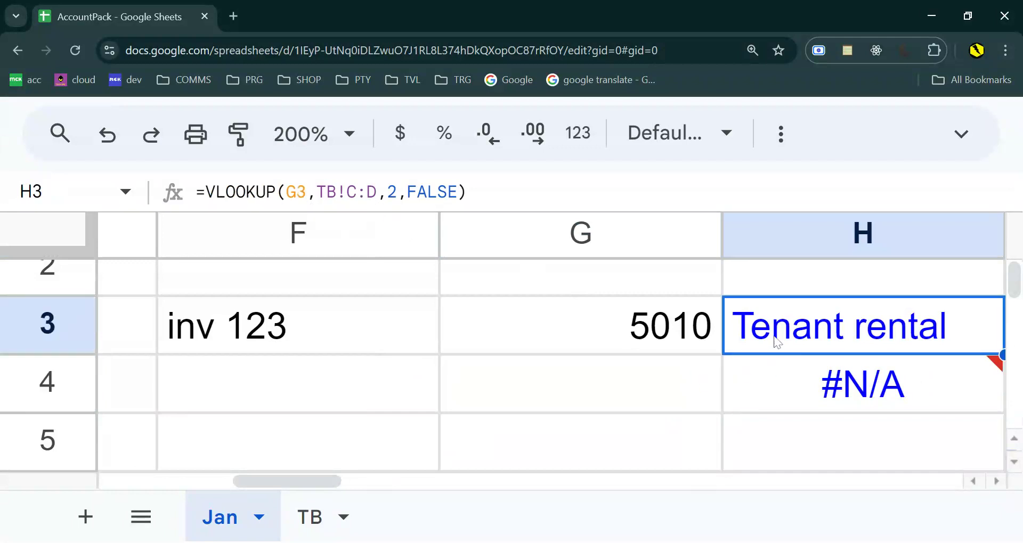
left_click(795, 386)
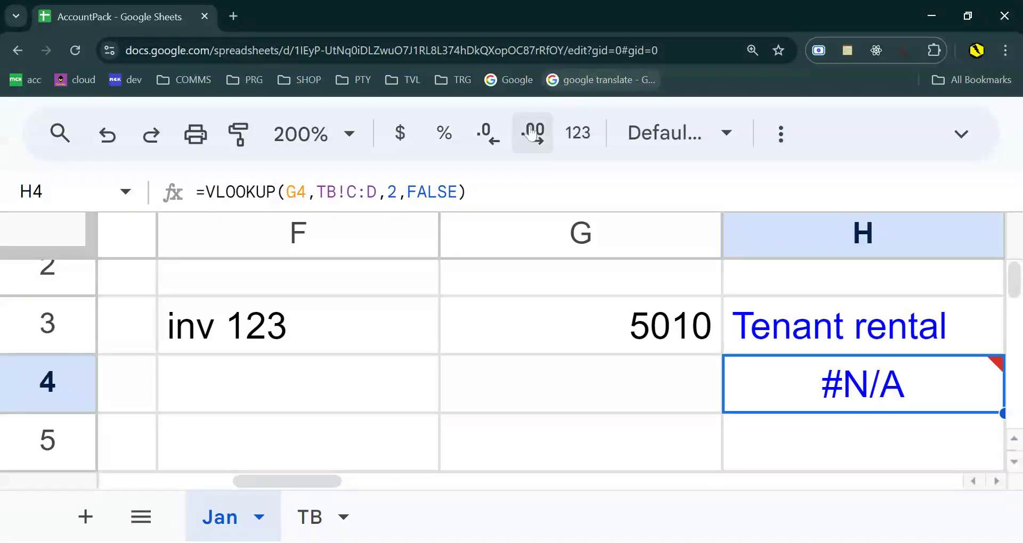
- Wrap the H4 lookup in an IF test, making it =IF(G4<>"",VLOOKUP(G4,TB!C:D,2,FALSE),"")
double_click(778, 386)
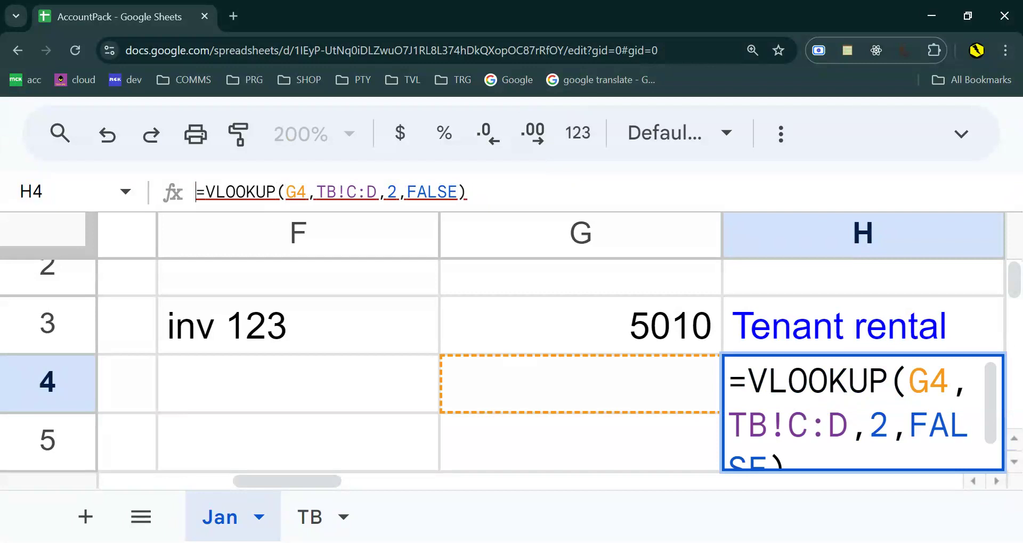
type("IF(")
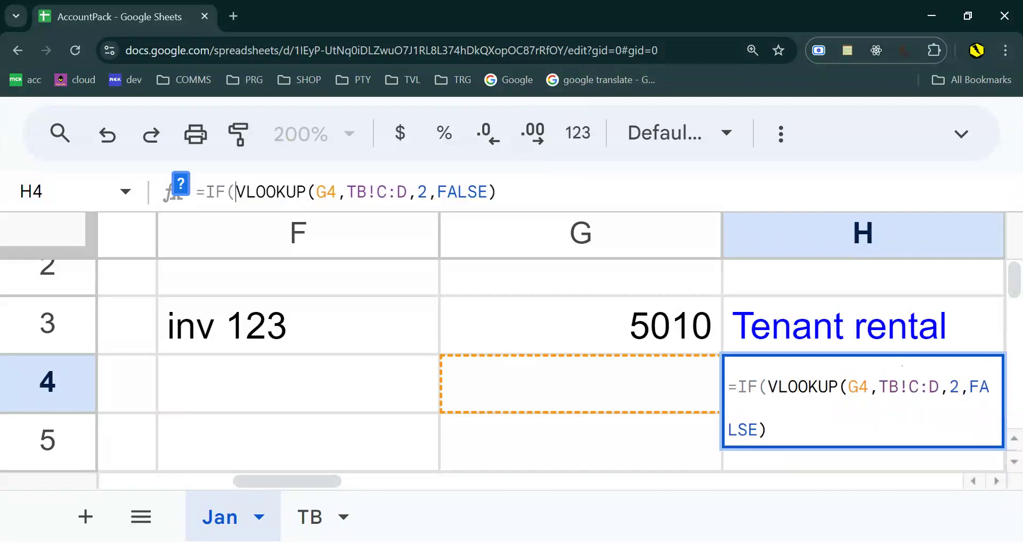
type("G")
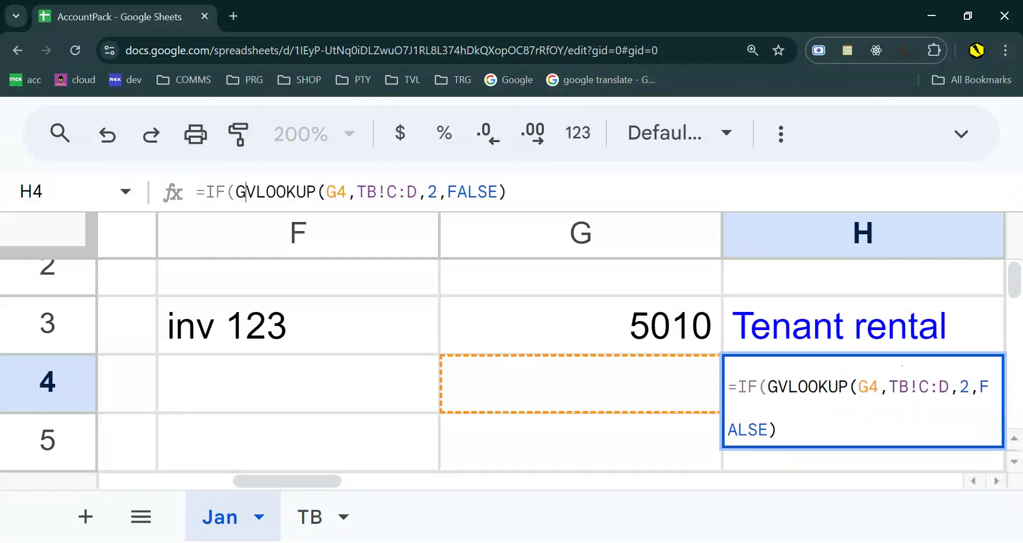
type("4<>\"\"")
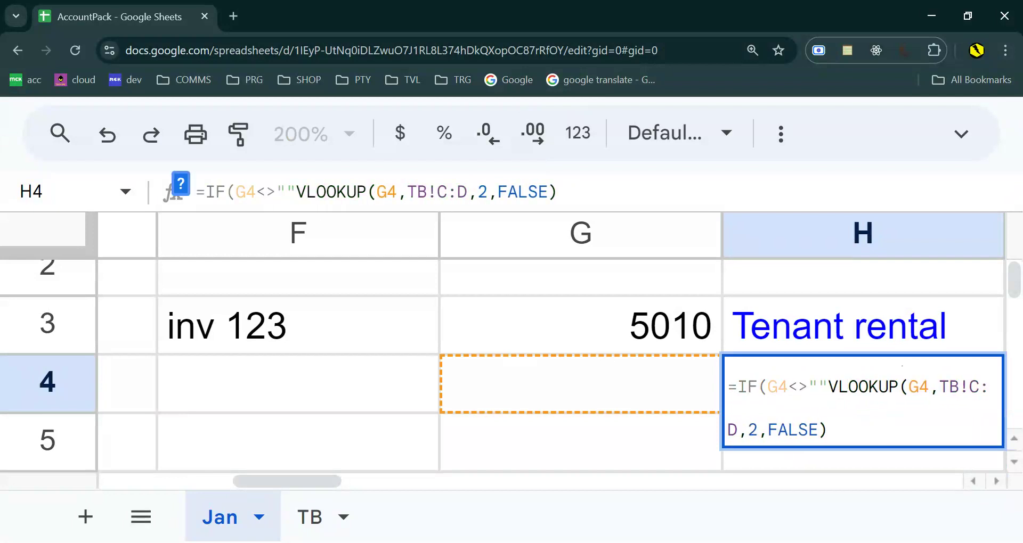
type(",")
key("End")
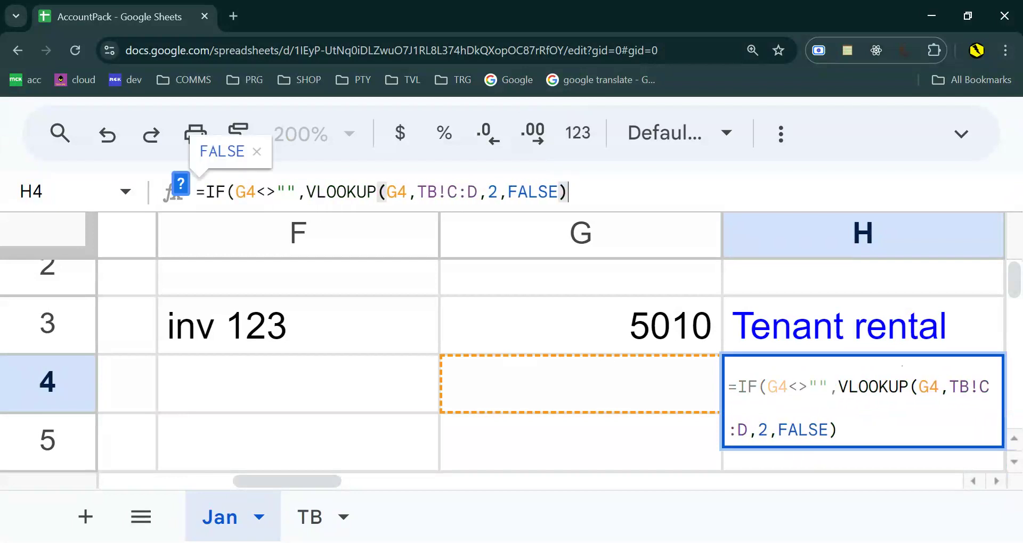
type(",")
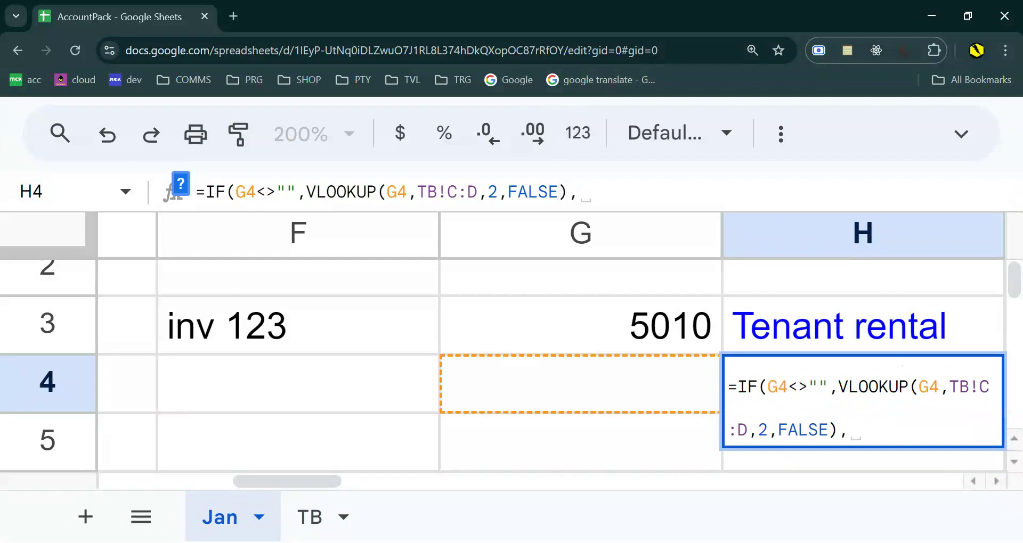
type("\"\"")
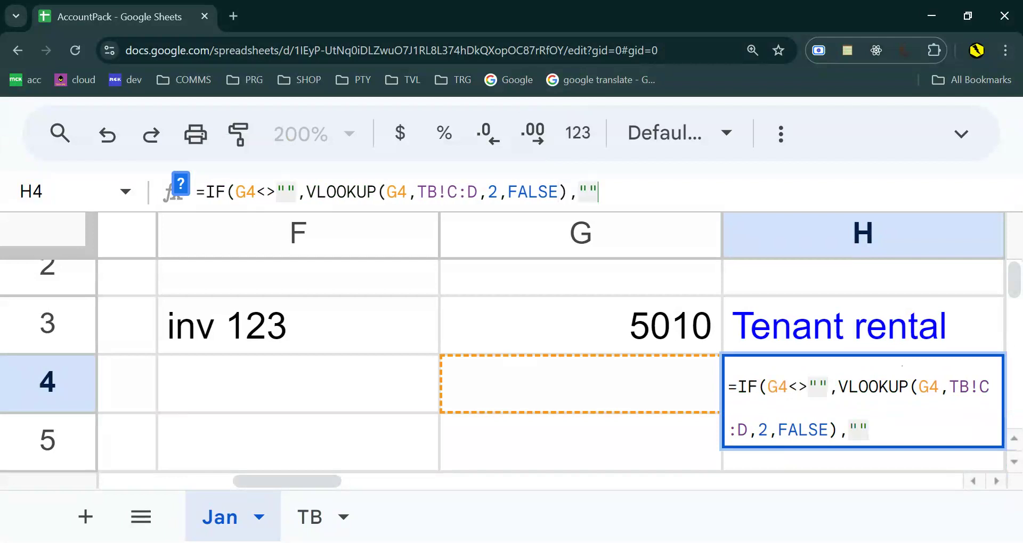
type(")")
key("Return")
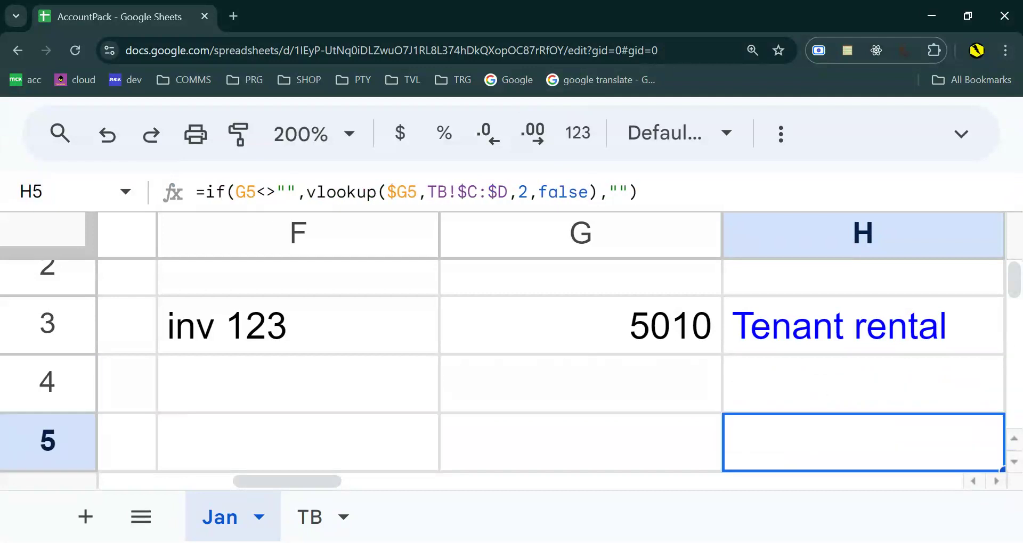
- Inspect the VLOOKUP arguments inside the H4 IF formula, leaving the formula as it is
key("Up")
key("Left")
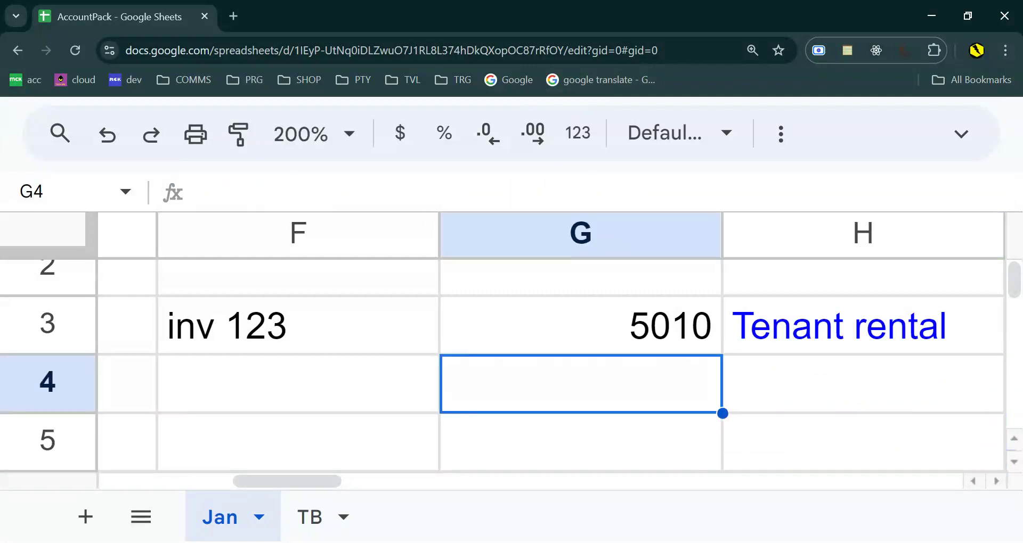
key("Right")
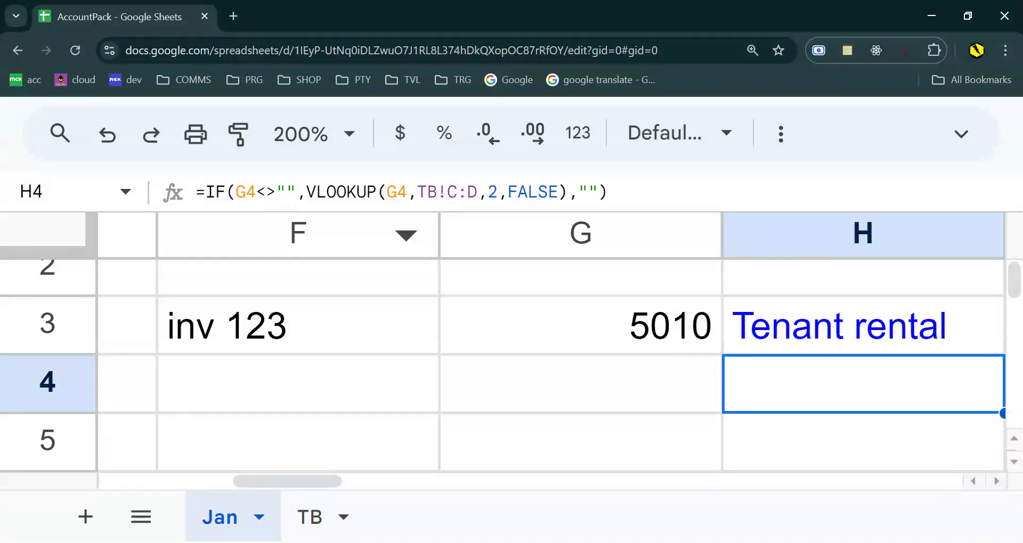
left_click_drag(387, 192, 558, 192)
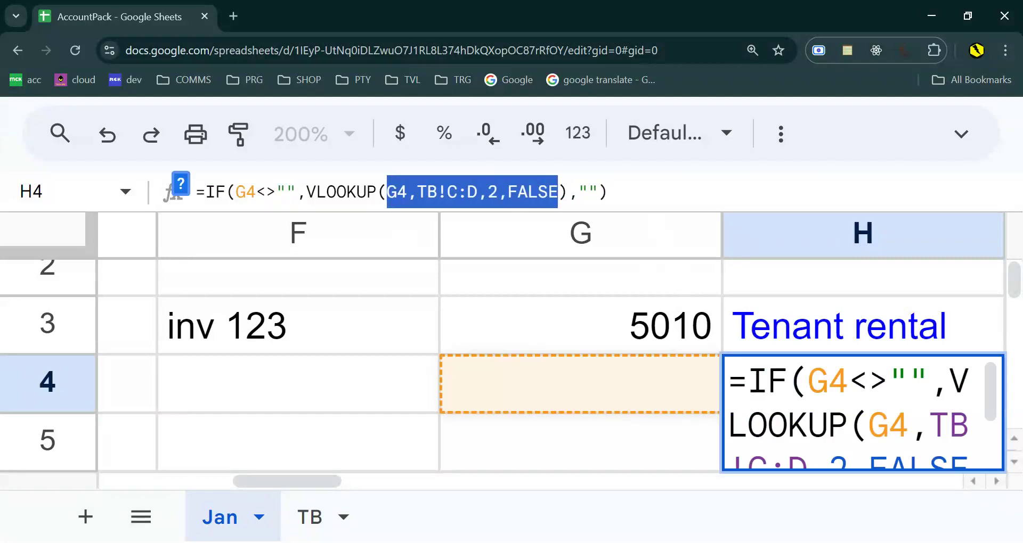
left_click(613, 191)
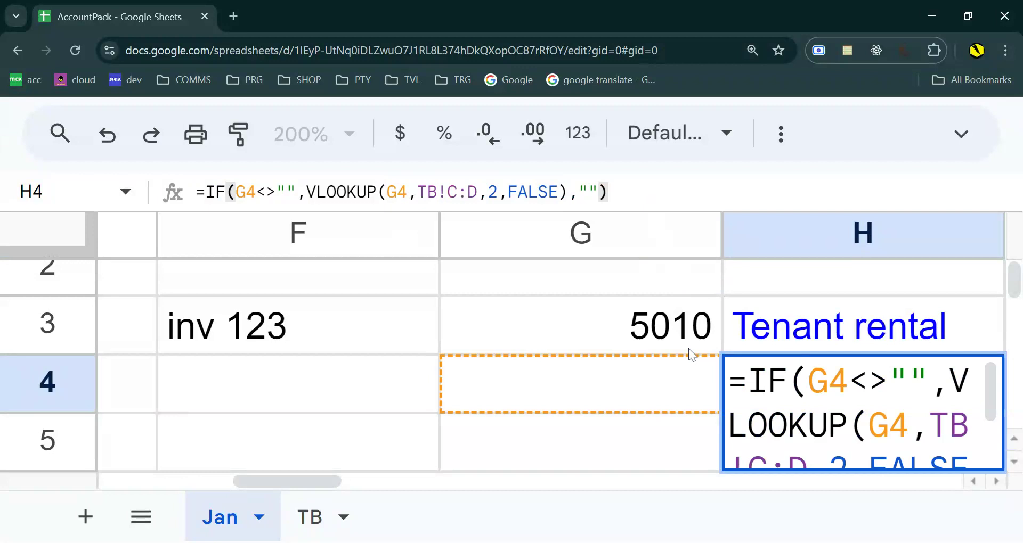
key("Escape")
- Clear the account code in G3 and copy the IF lookup formula from H4 into H3
left_click(643, 343)
key("Delete")
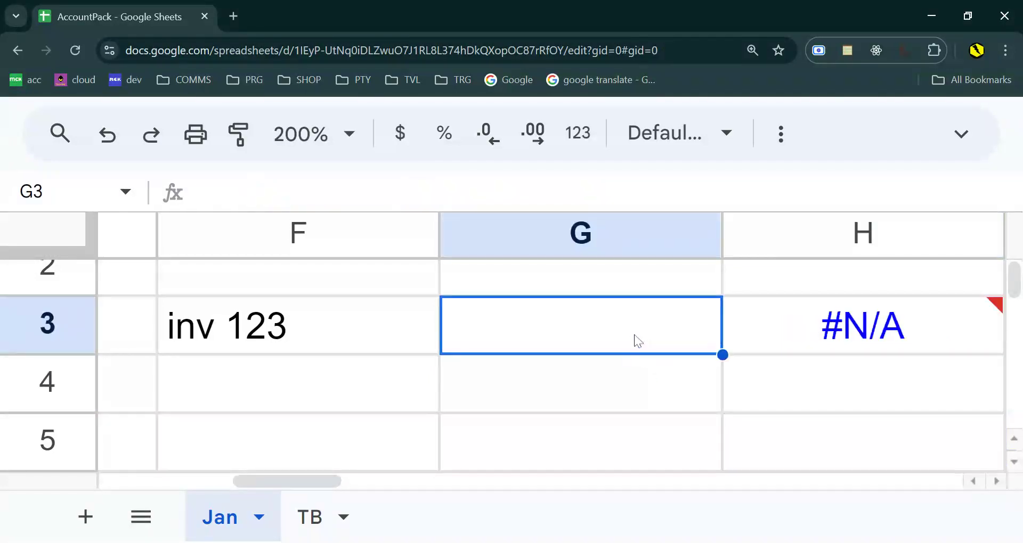
key("Down")
key("Right")
key("ctrl+c")
key("Up")
key("ctrl+v")
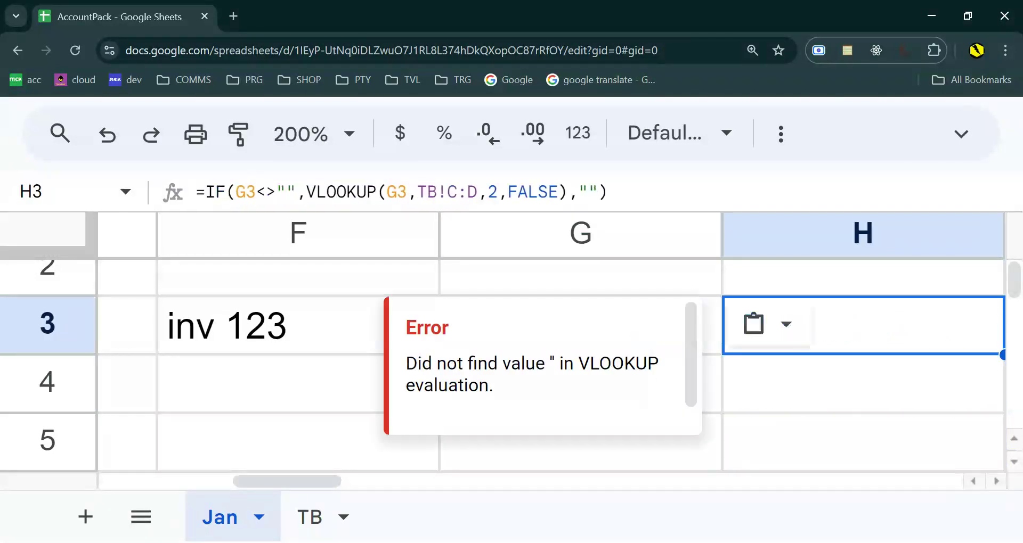
- Enter account code 5010 in G3 and check the lookup formulas down column H
key("Left")
type("5010")
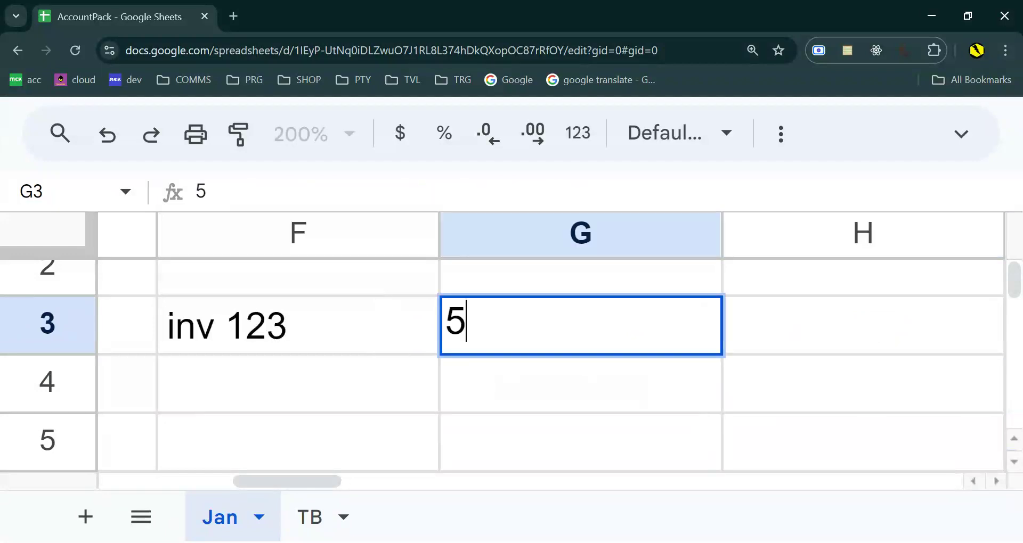
key("Return")
key("Up")
key("Right")
key("Down")
key("Down")
key("Down")
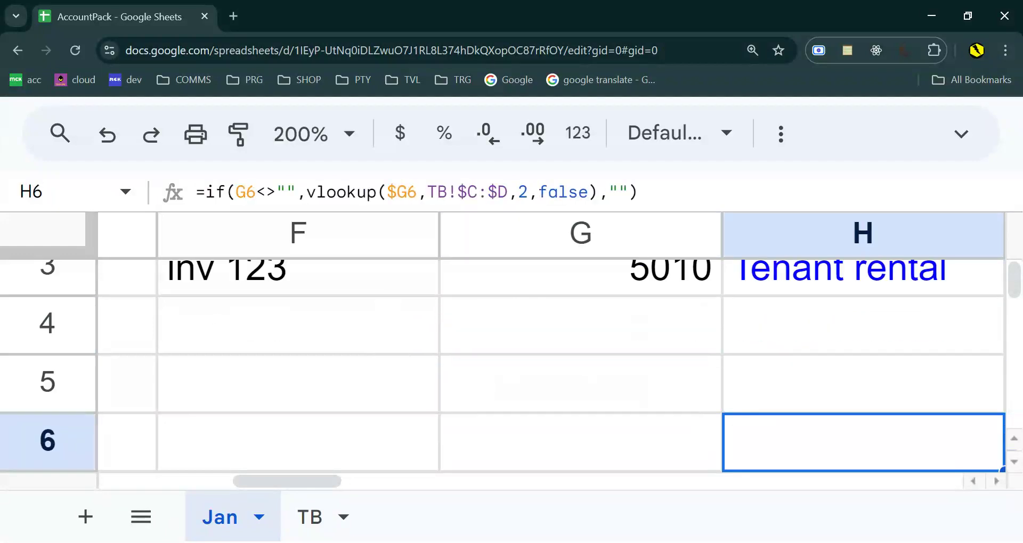
- Review the acct name, Amount, GST and Gross columns for the row 3 entry
key("Up")
key("Up")
key("Up")
key("Up")
key("Up")
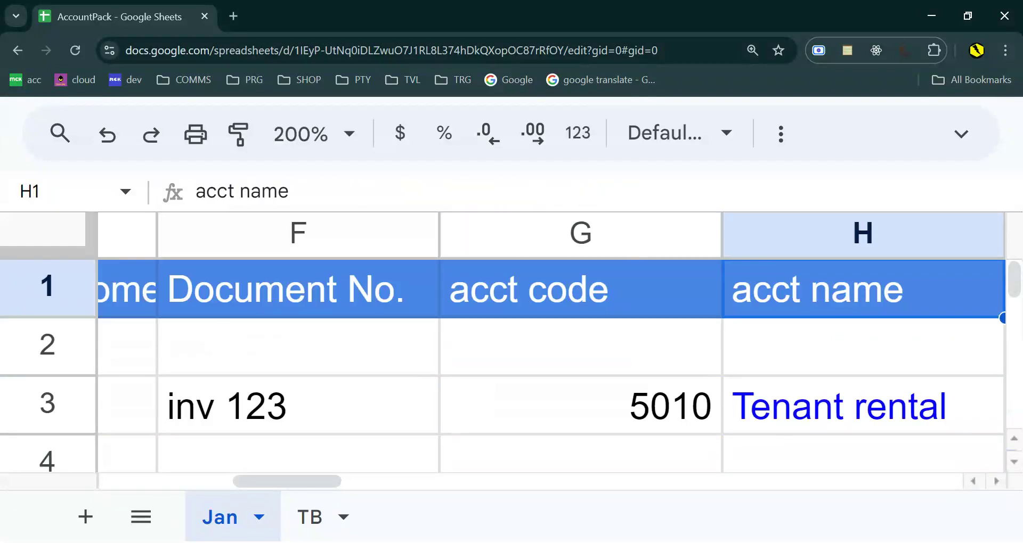
scroll(620, 416, "down", 1)
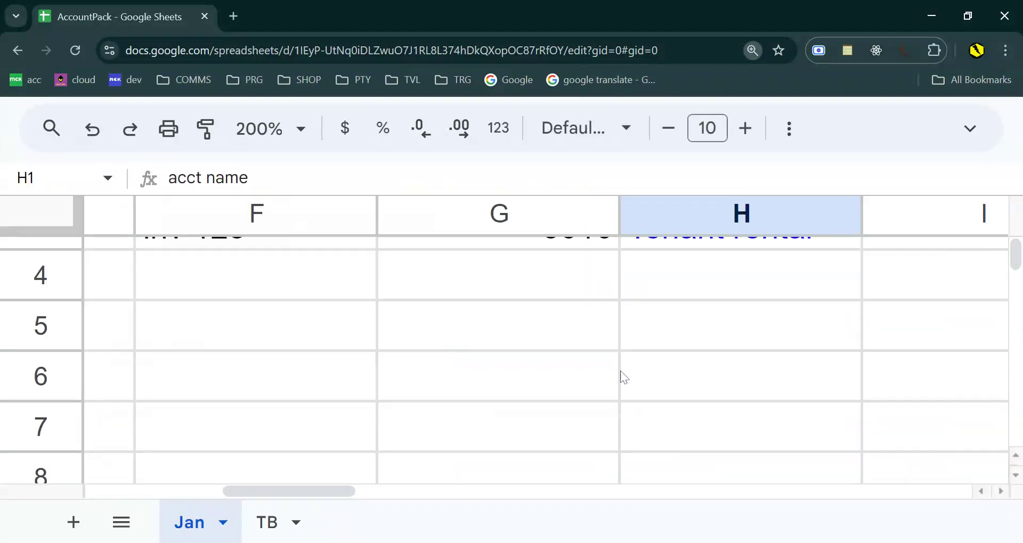
scroll(424, 421, "up", 1)
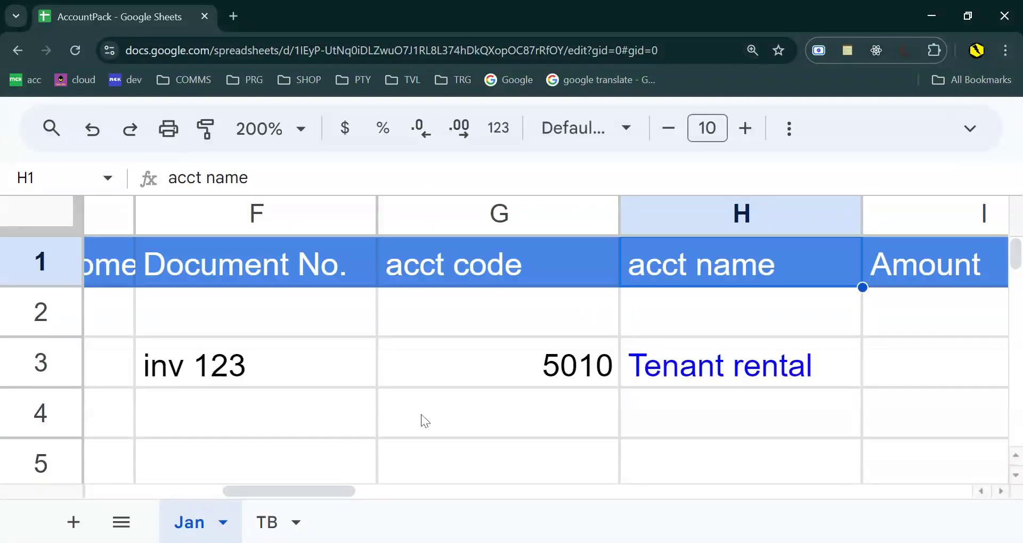
left_click_drag(333, 494, 433, 491)
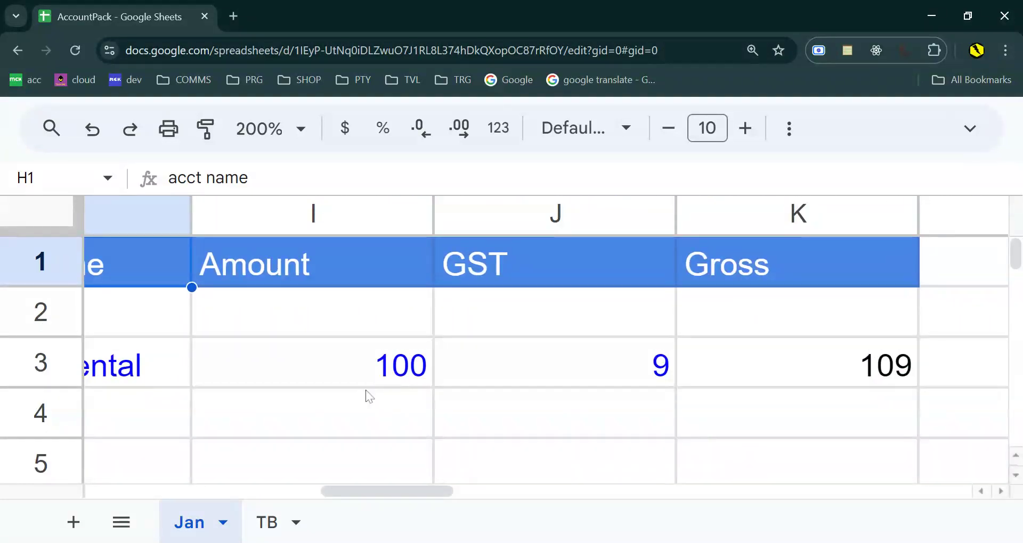
left_click(156, 374)
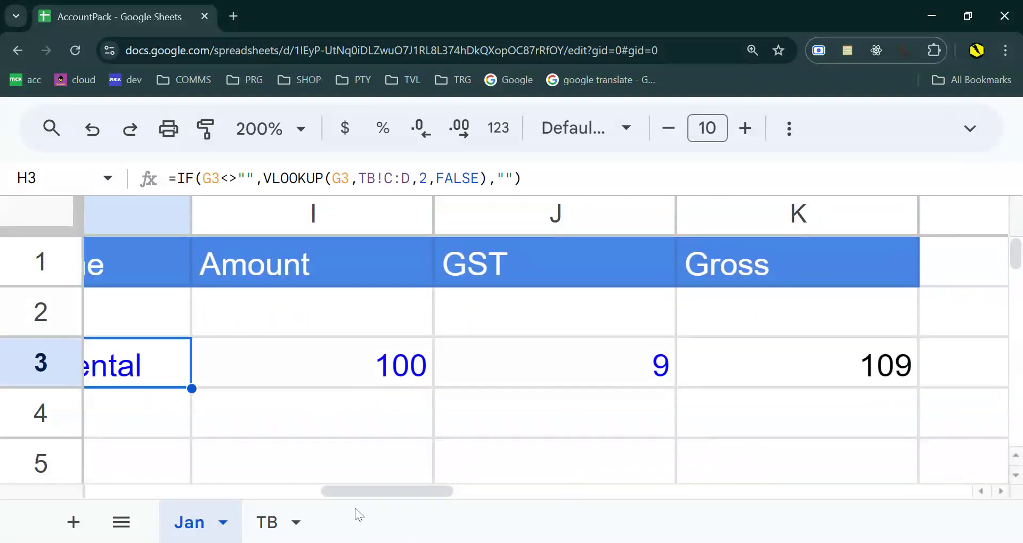
left_click_drag(351, 490, 316, 490)
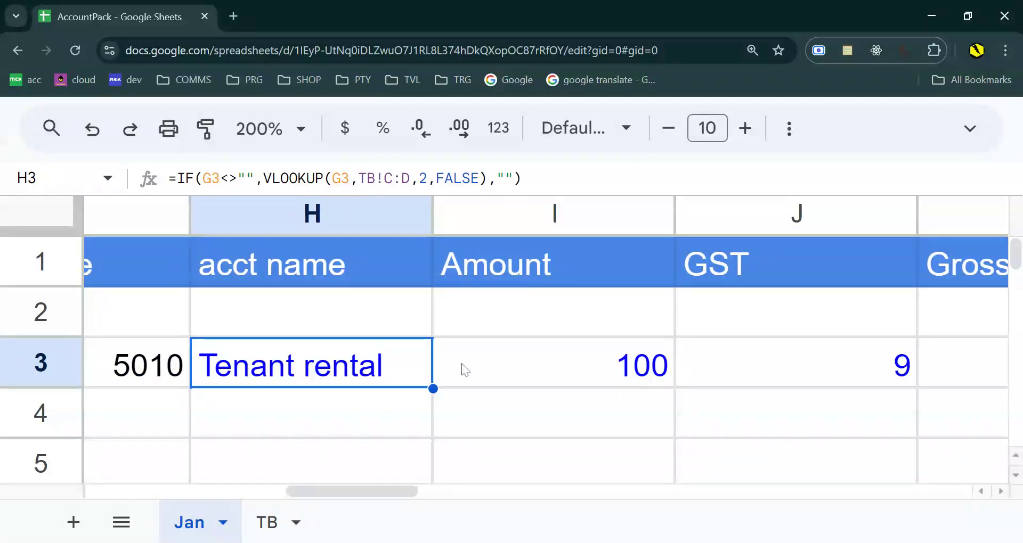
left_click(550, 354)
key("Right")
key("Right")
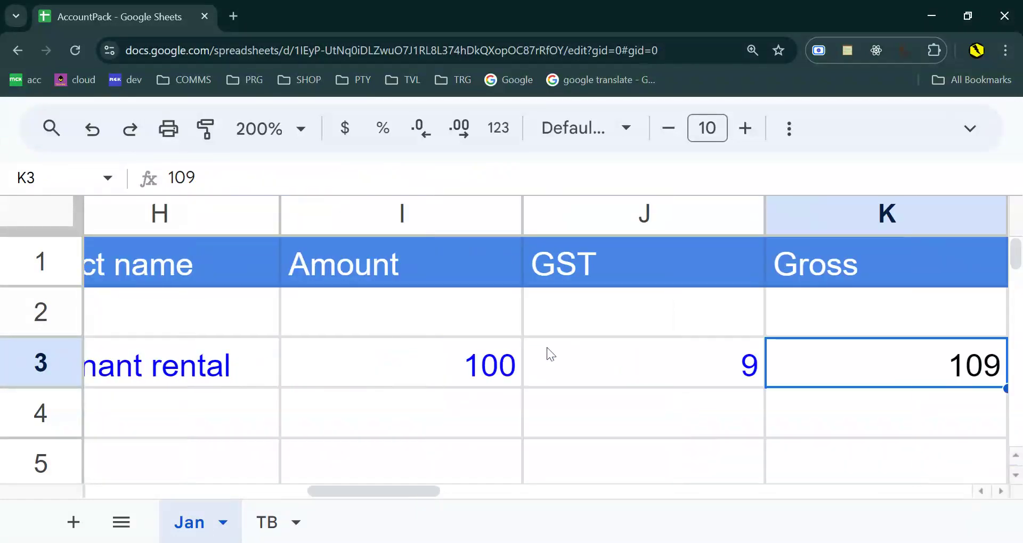
- Clear the existing Amount and GST formulas in I3:J3
key("Left")
key("Left")
key("shift+Right")
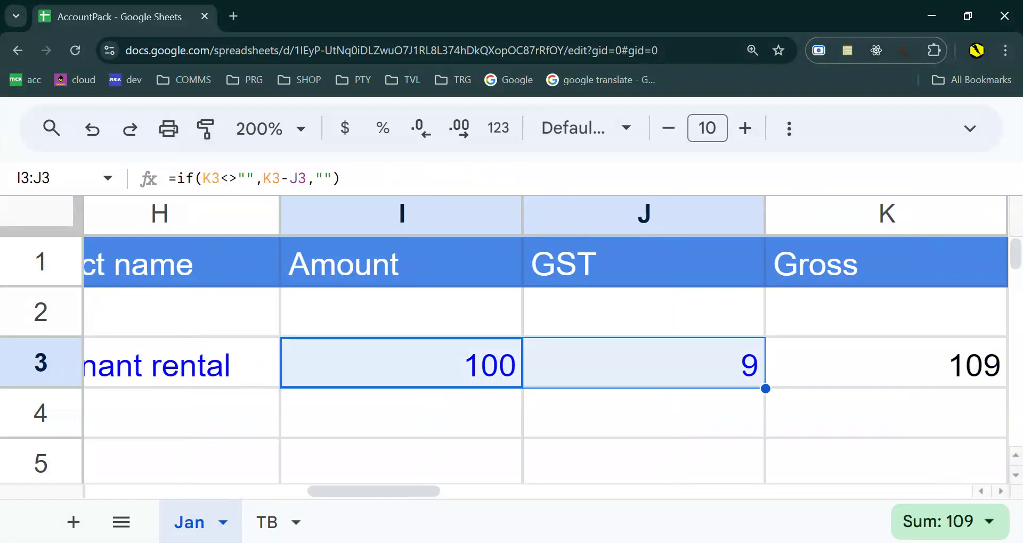
key("Delete")
key("Right")
key("Right")
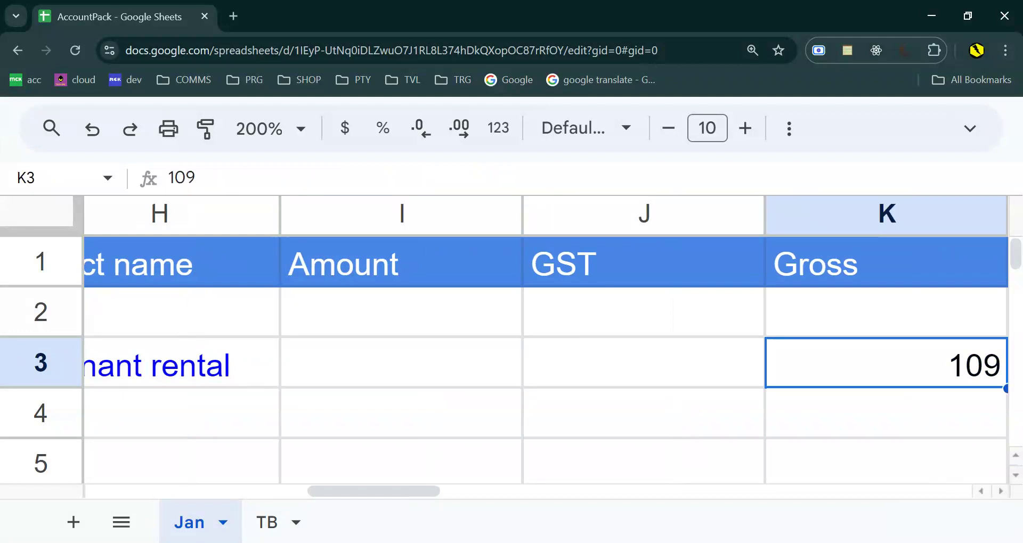
- Start an IF formula in GST cell J3 that tests whether the tax code in D3 equals "G"
key("Left")
key("Left")
key("Right")
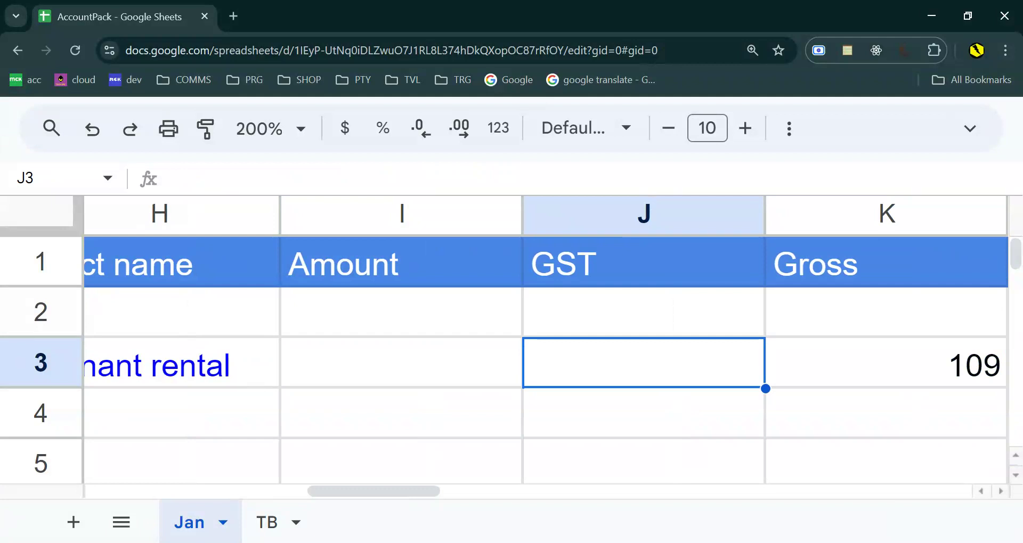
type("=IF(")
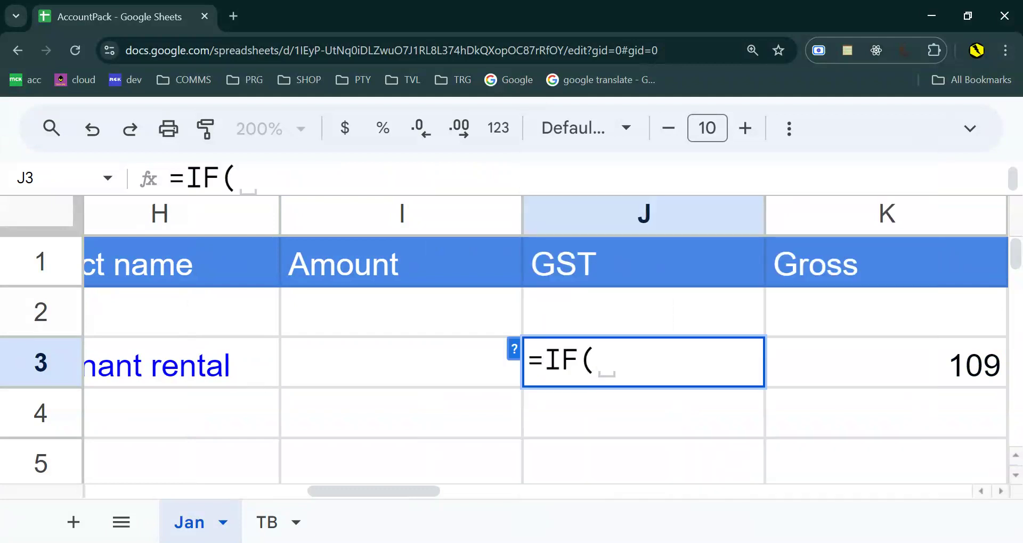
key("Left")
key("Left")
key("Left")
key("Left")
key("Left")
key("Left")
key("Left")
key("Left")
key("Left")
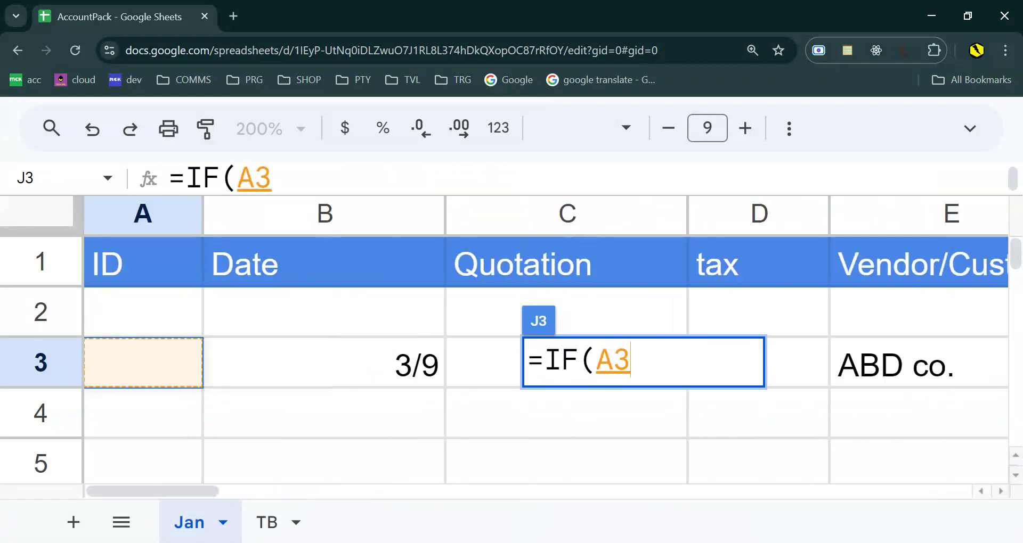
key("Right")
key("Right")
key("Right")
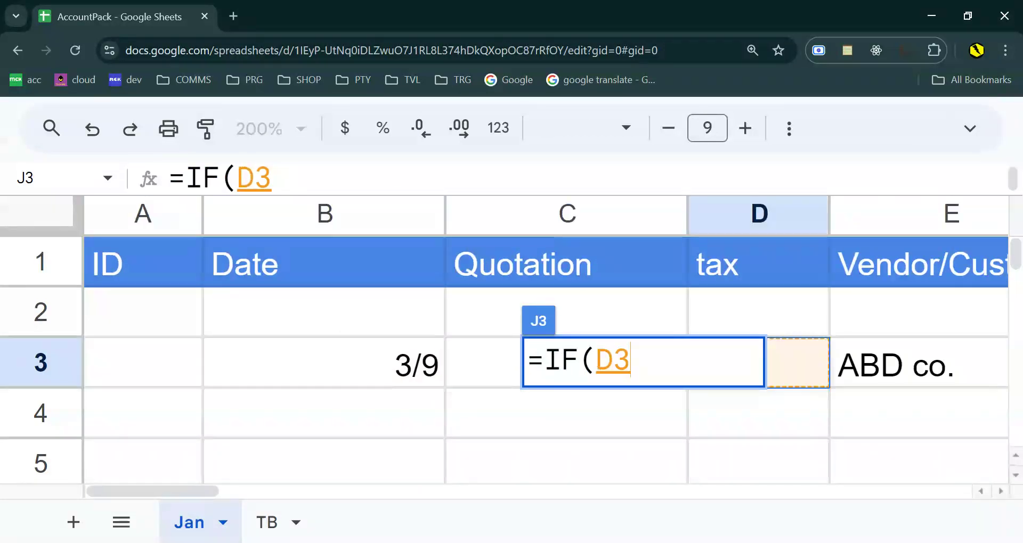
key("Right")
key("Right")
key("Right")
key("Left")
key("Left")
key("Left")
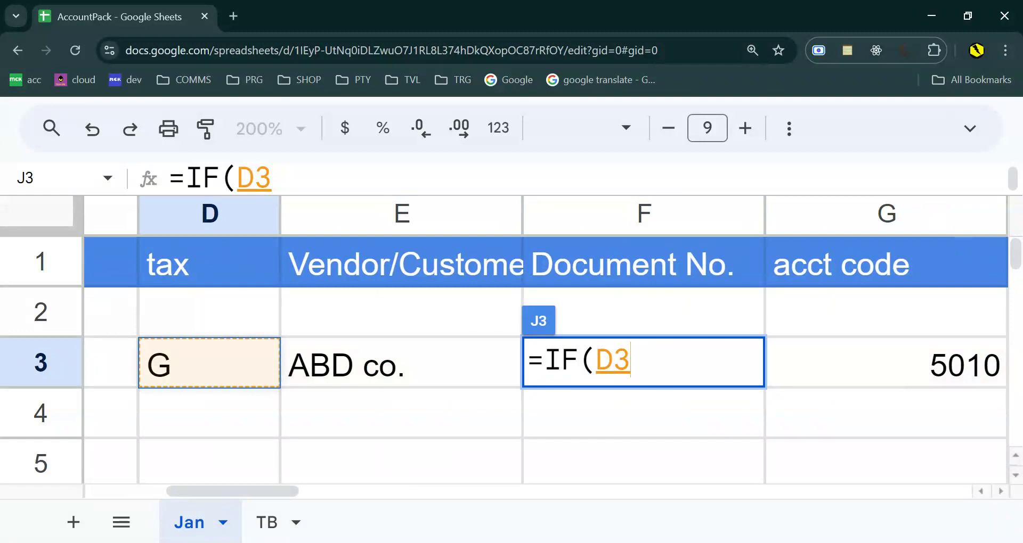
type("=\"G\"")
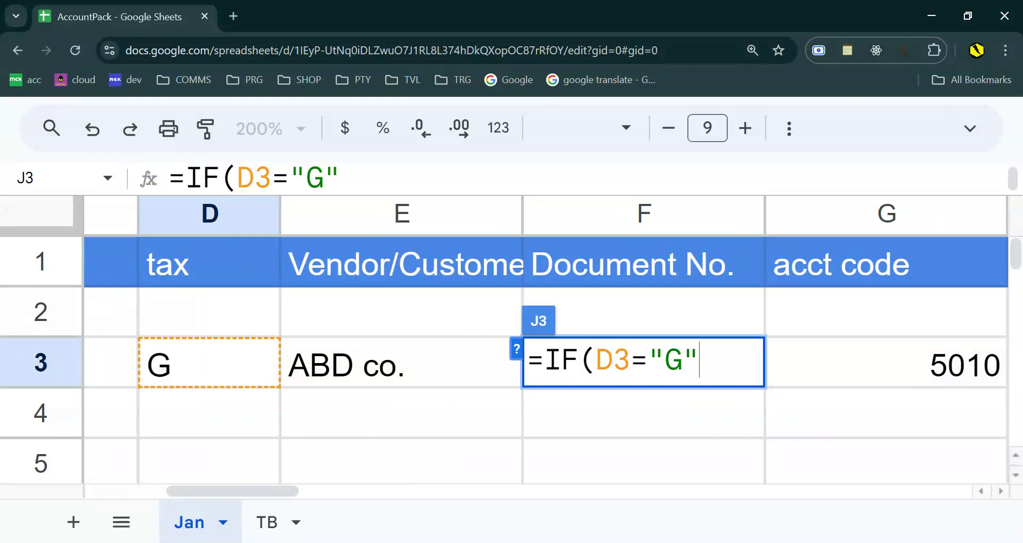
- Reference the Gross cell K3 as the value used when the tax code test in the J3 formula is true
type(",")
key("Right")
key("Right")
key("Right")
key("Right")
key("Right")
key("Right")
key("Right")
key("Right")
key("Right")
key("Right")
key("Right")
key("Right")
key("Right")
key("Right")
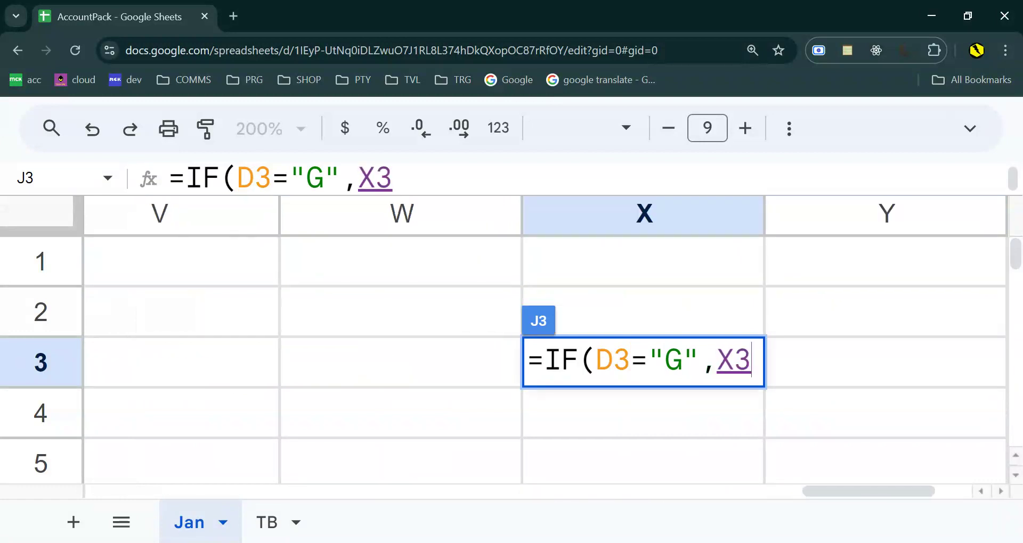
key("Left")
key("Left")
key("Left")
key("Left")
key("Left")
key("Left")
key("Left")
key("Left")
key("Left")
key("Left")
key("Left")
key("Left")
key("Left")
key("Left")
key("Left")
key("Left")
key("Right")
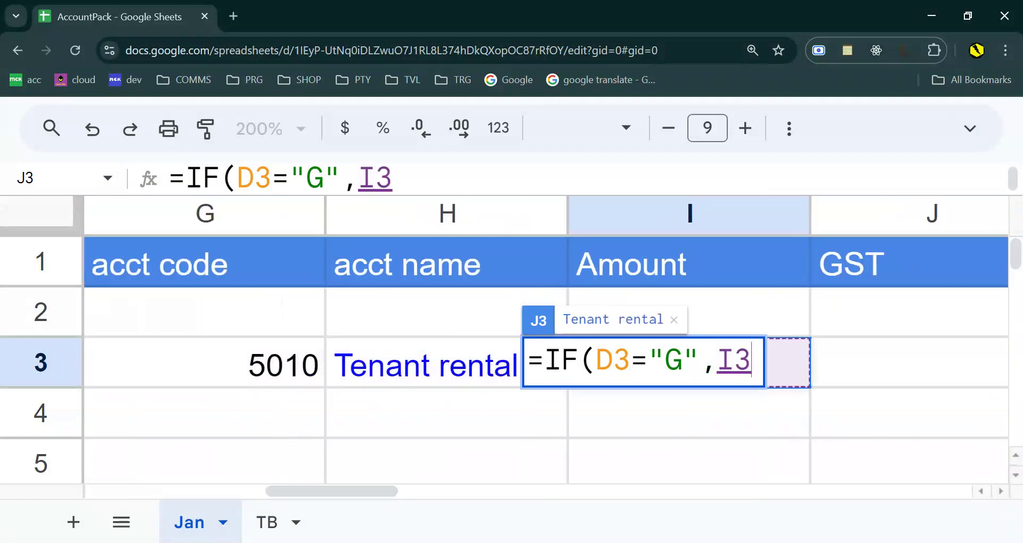
key("Right")
key("Right")
key("Left")
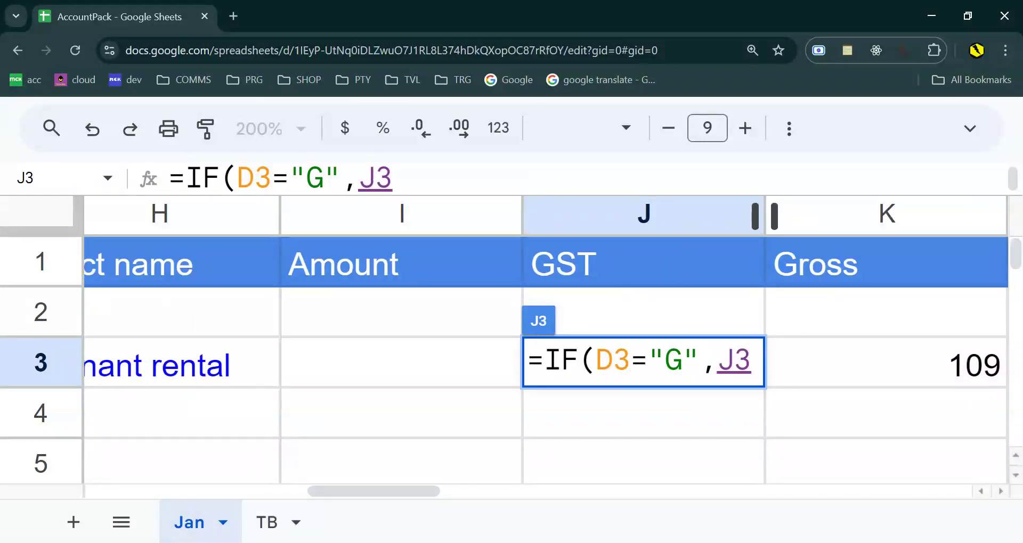
left_click(400, 178)
key("BackSpace")
key("BackSpace")
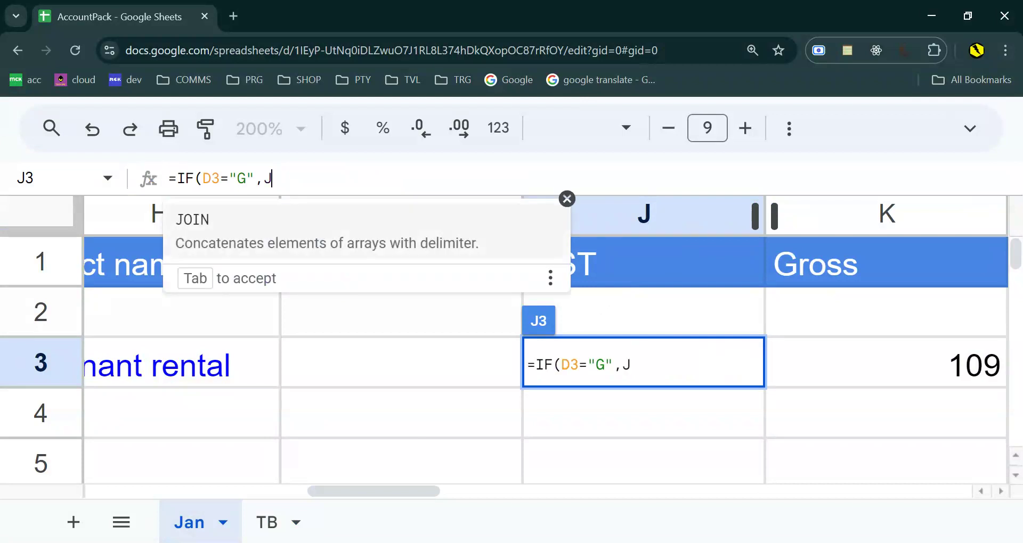
left_click(894, 358)
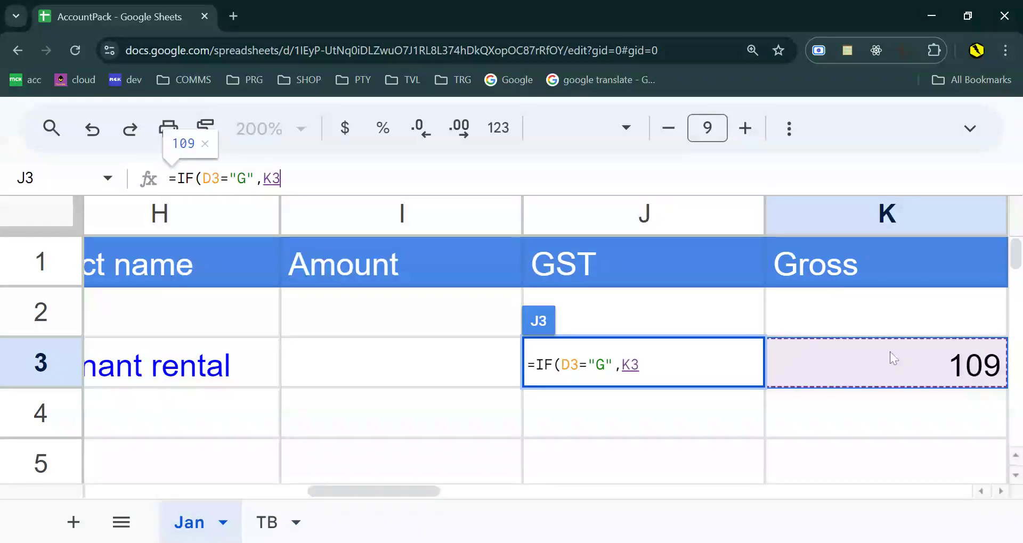
- Complete the J3 GST formula so K3 is divided by 1.09 and multiplied by 0.09, with 0 as the alternative
type("/1")
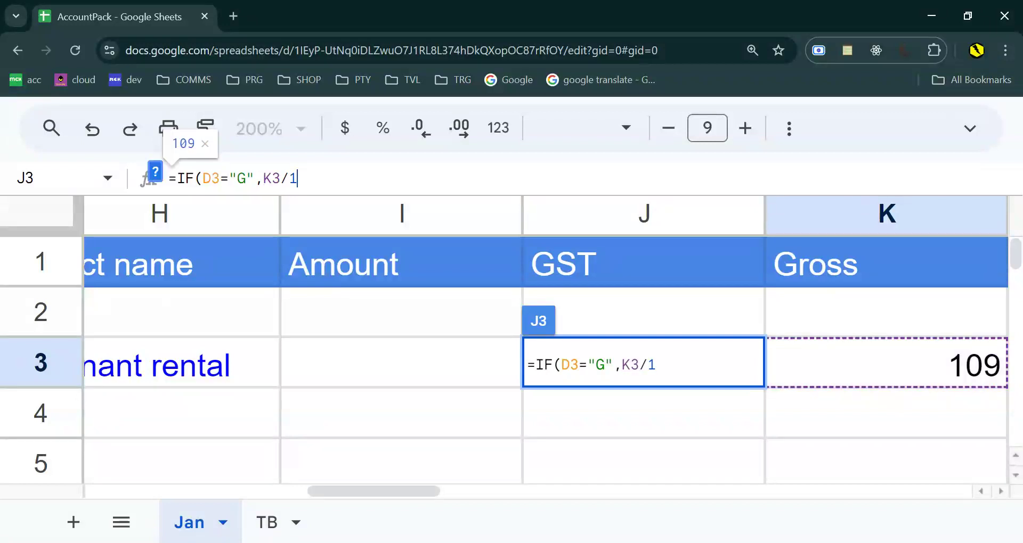
type(".09*0.09,")
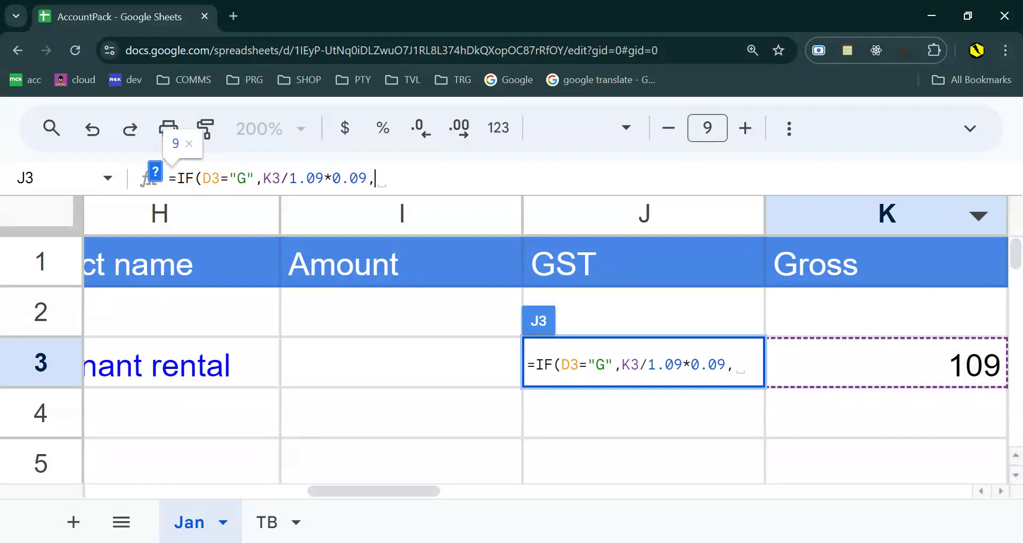
type("0)")
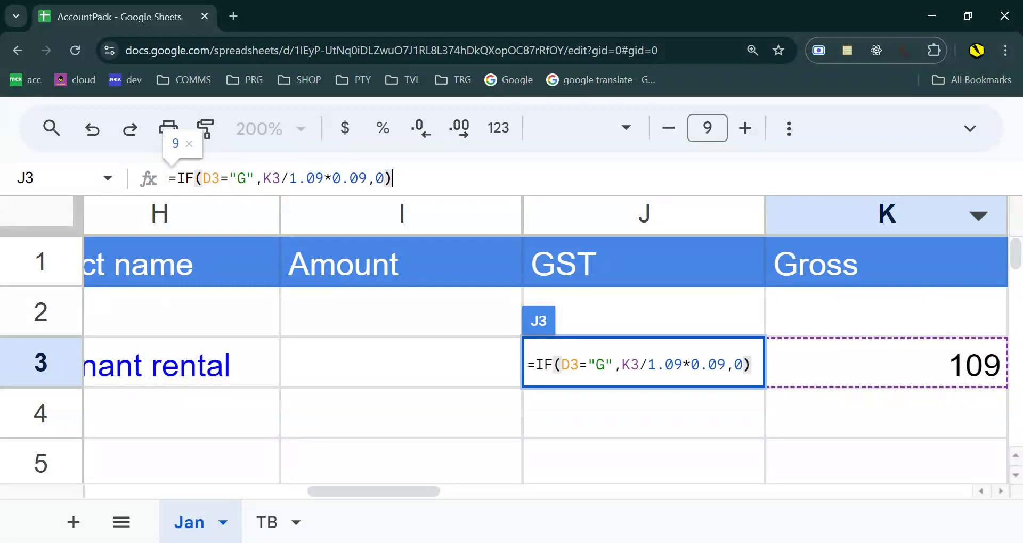
key("Return")
key("Up")
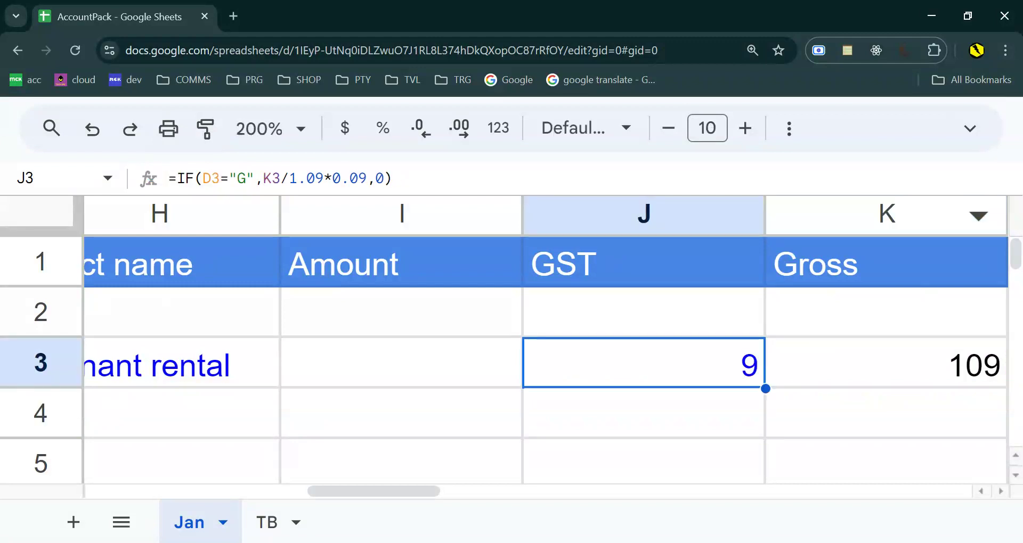
- Clear the tax code in D3 to test the GST formula without a code
key("Left")
key("Home")
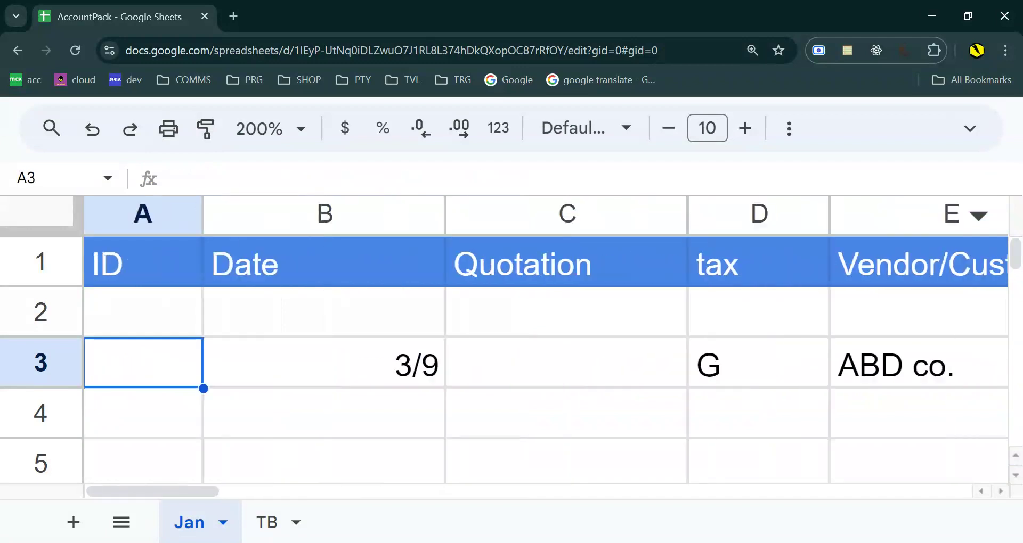
key("Right")
key("Right")
key("Right")
key("Delete")
key("Return")
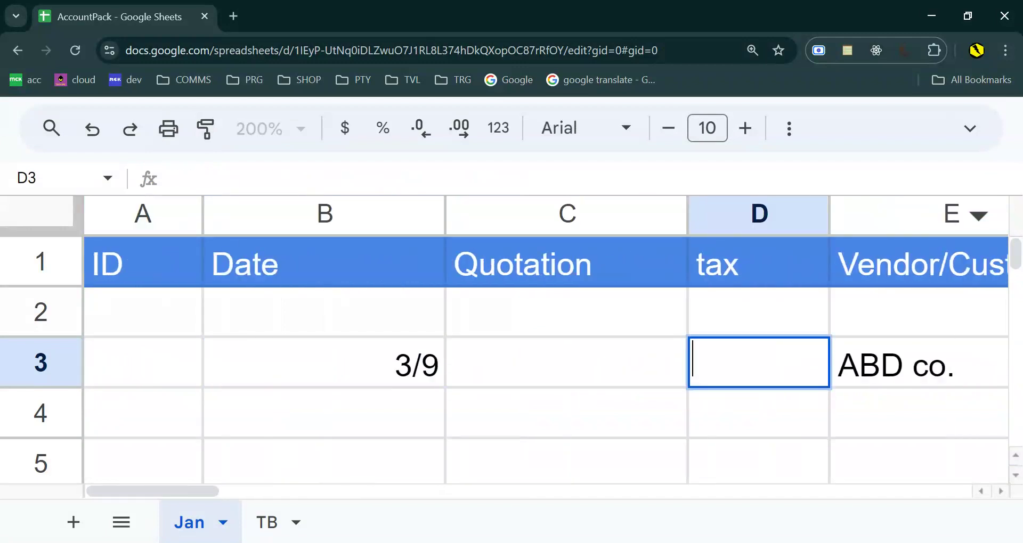
key("Return")
- Check the GST formula's result in J3 with the tax code blank
key("Up")
key("Right")
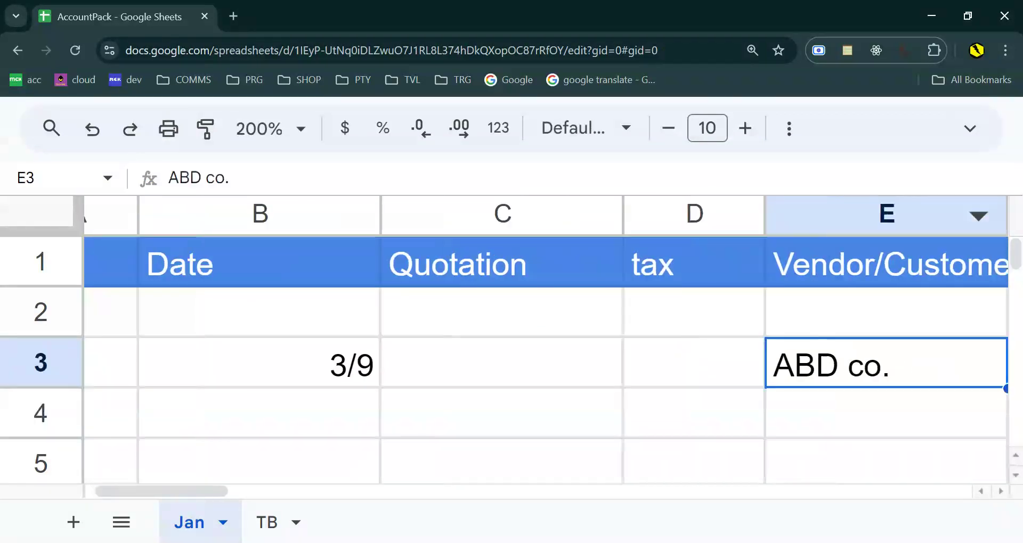
key("Right")
key("Right")
key("Right")
key("Right")
key("Right")
key("Right")
key("Right")
key("Right")
key("Left")
key("Left")
key("Left")
key("Left")
key("Right")
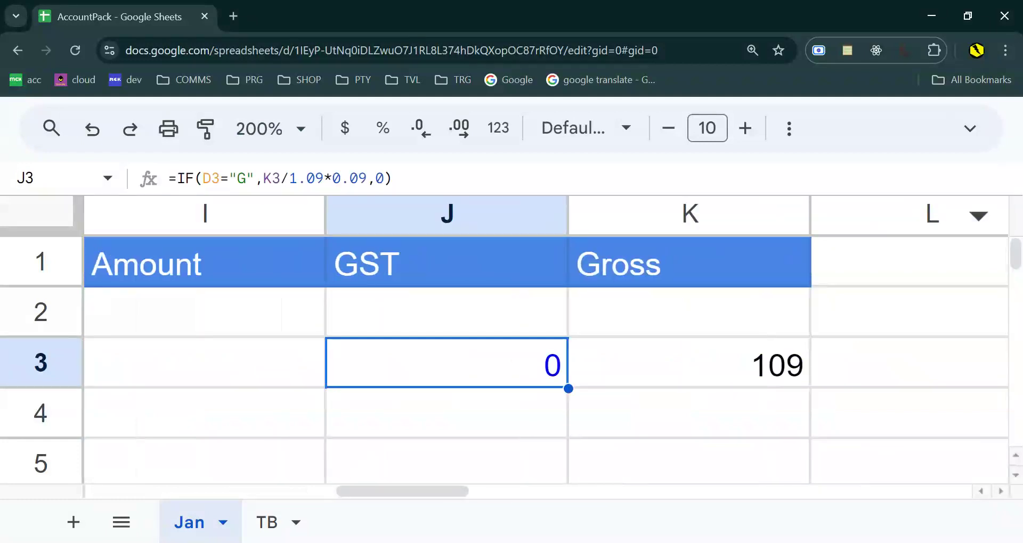
- Re-enter the tax code in D3 as a capital G
key("Left")
key("Home")
key("Right")
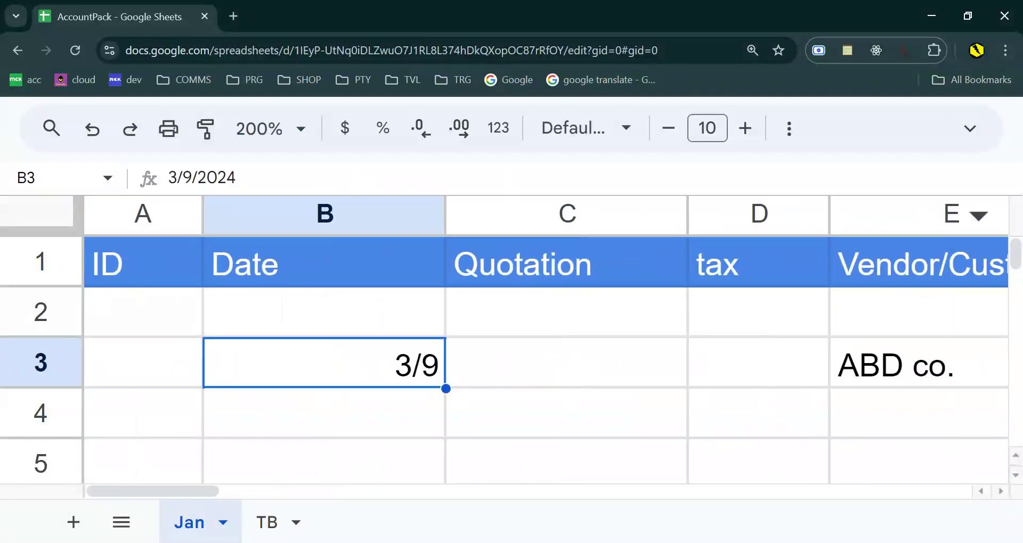
key("Right")
key("Right")
type("g")
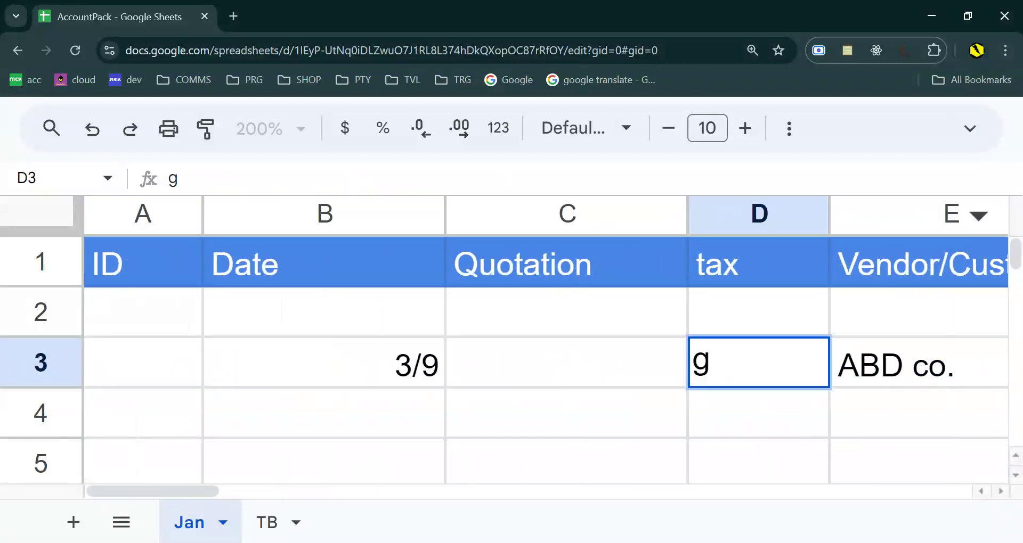
key("BackSpace")
type("G")
key("Return")
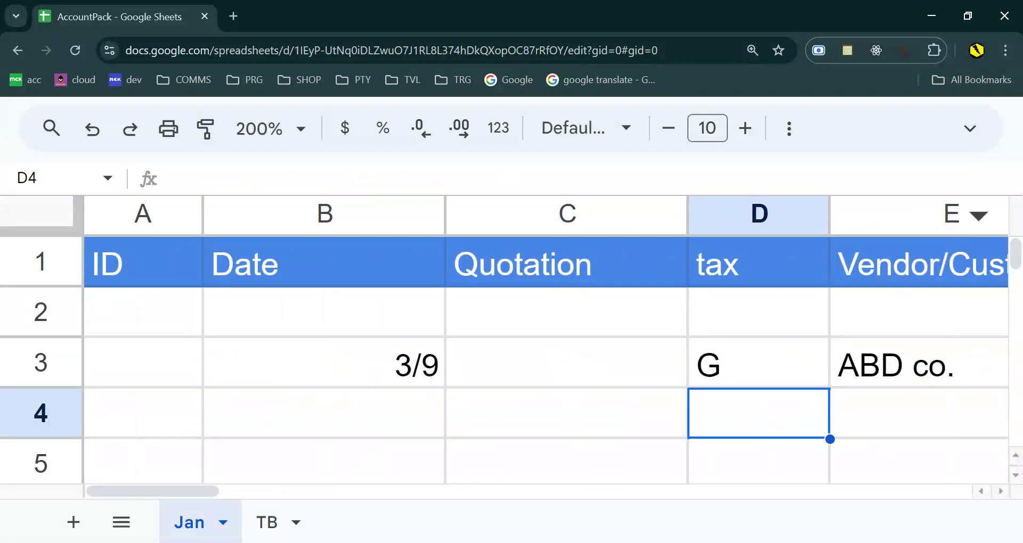
- Change the tax code in D3 to a lowercase g
key("Up")
key("Return")
key("BackSpace")
type("g")
key("Return")
key("Up")
- Check the row 3 GST result against the lowercase tax code
key("Right")
key("Right")
key("Right")
key("Right")
key("Right")
key("Right")
key("Right")
key("Right")
key("Right")
key("Left")
key("Left")
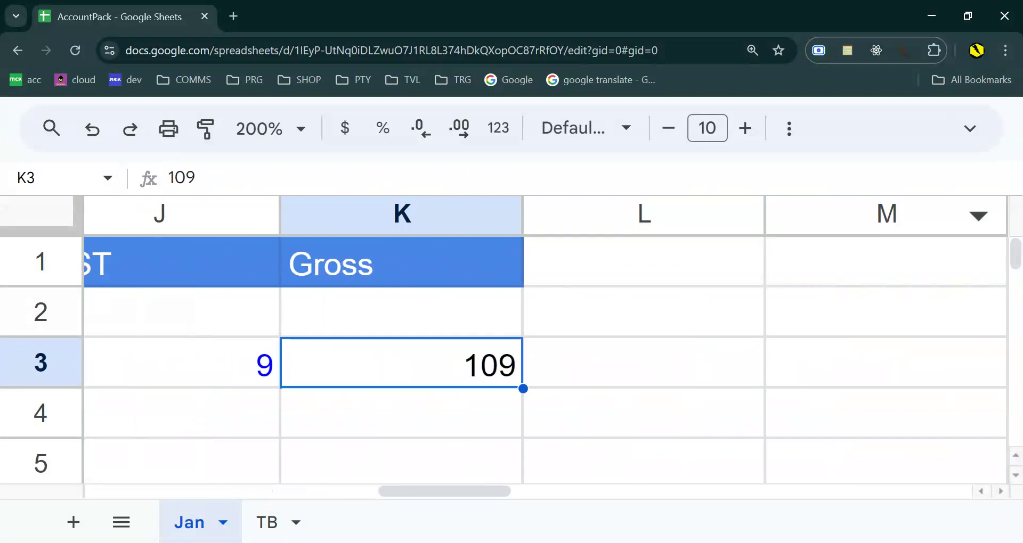
- Enter the formula =K3-J3 in Amount cell I3 to subtract GST from Gross
key("Left")
key("Left")
key("Left")
key("Right")
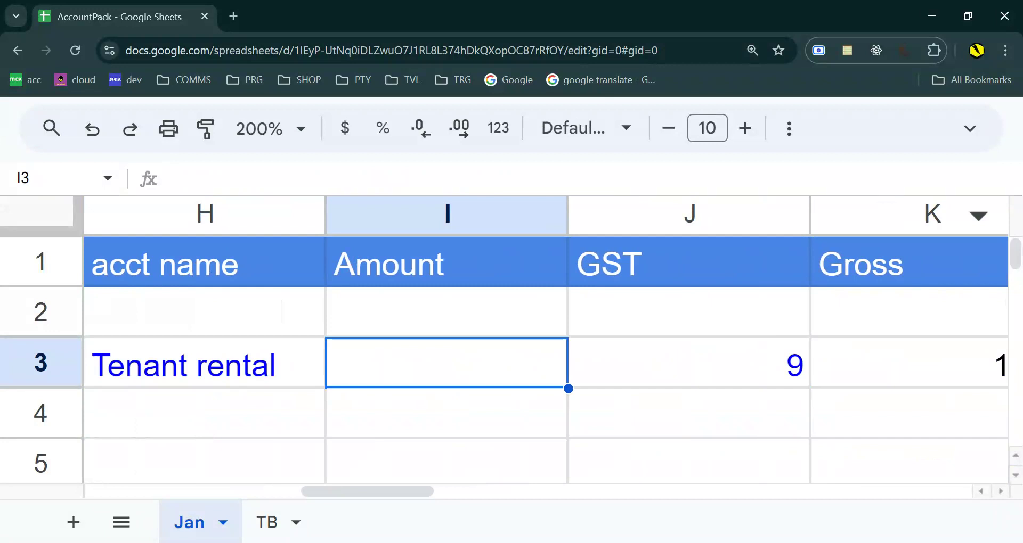
type("=")
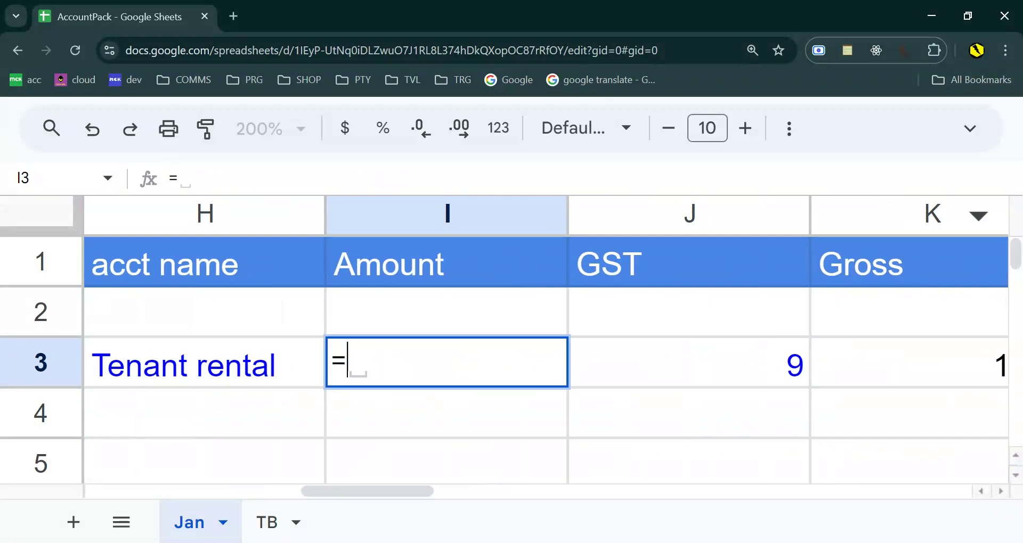
key("Right")
key("Right")
type("-")
key("Left")
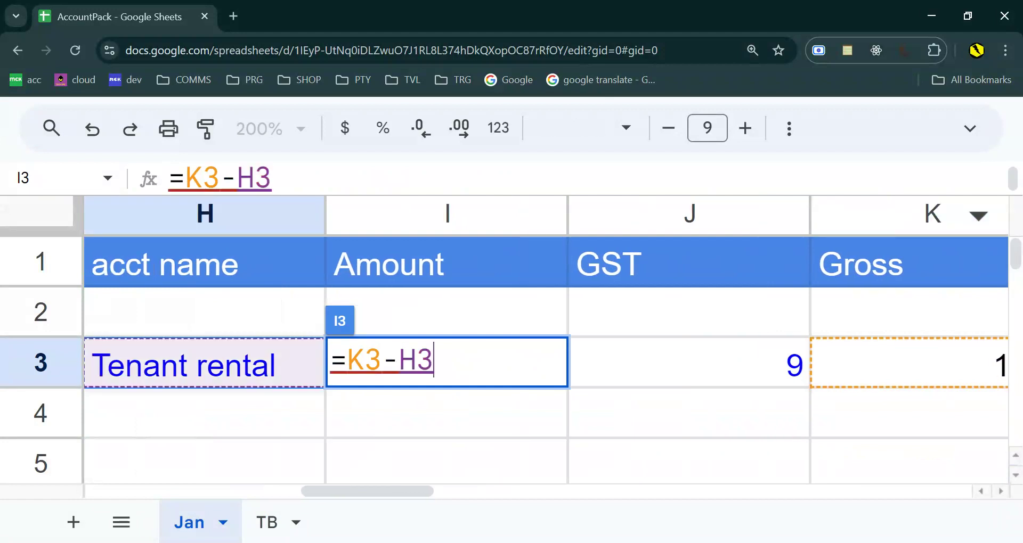
key("Right")
key("Right")
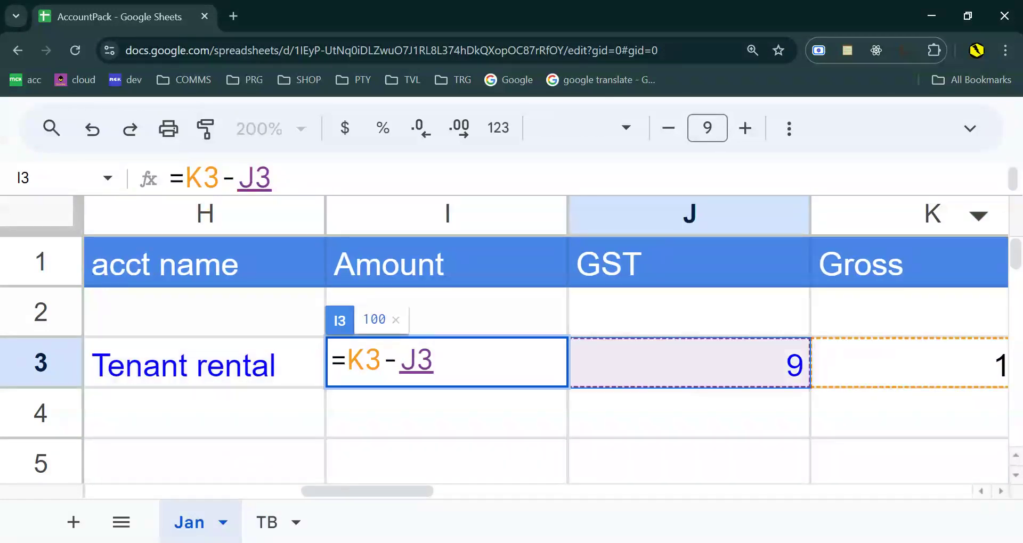
key("Return")
key("Up")
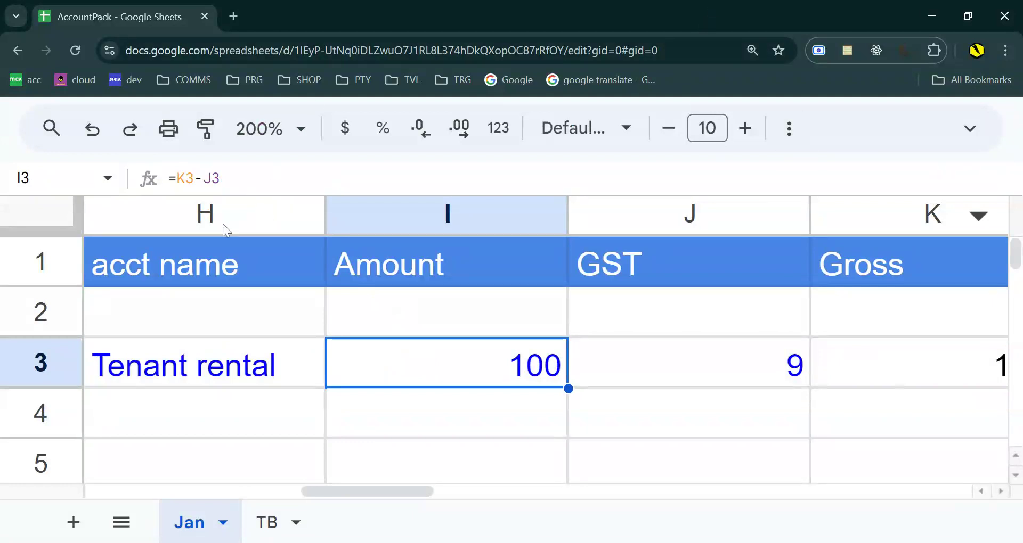
- Select the formula columns H:J and review the manual entry columns before them
left_click_drag(223, 229, 663, 198)
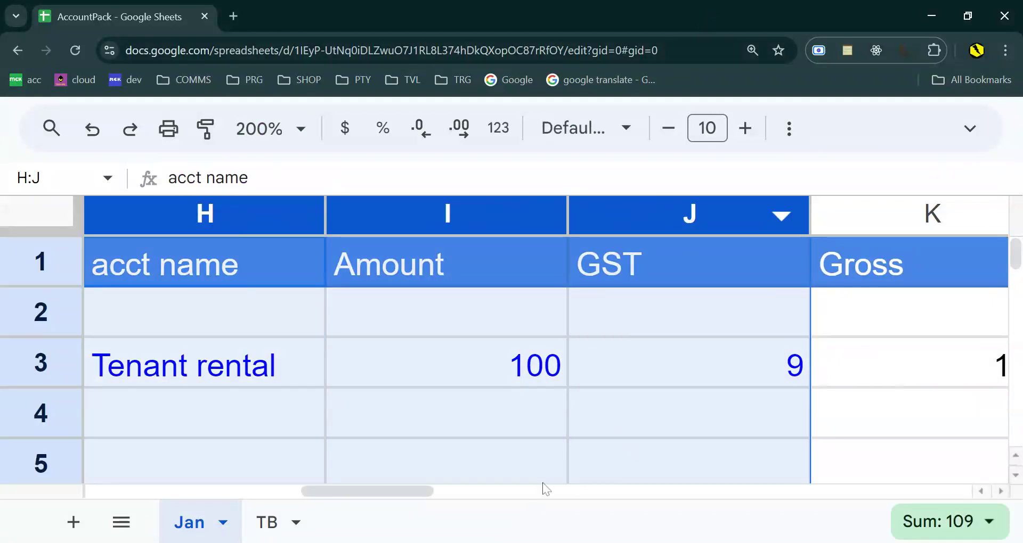
left_click_drag(339, 490, 219, 477)
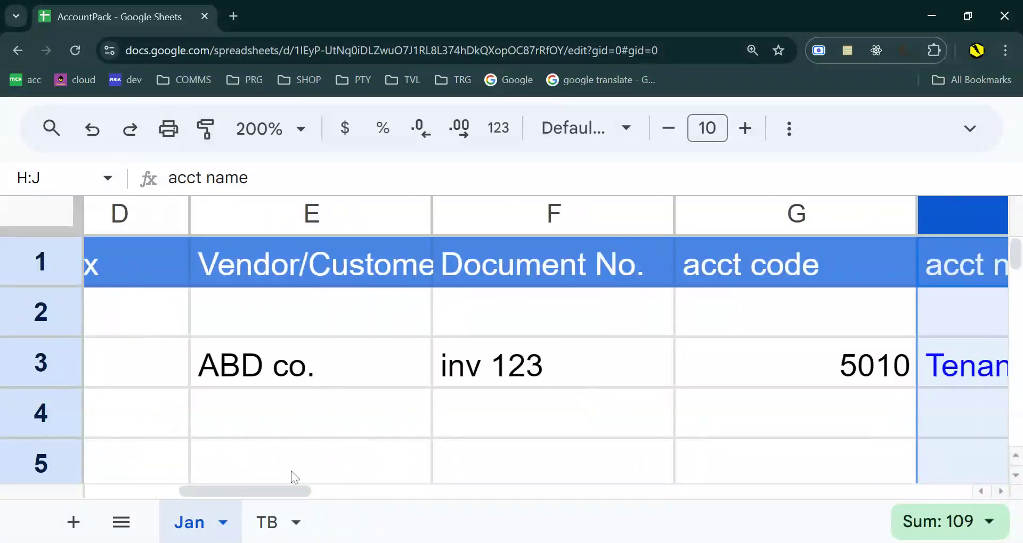
scroll(316, 452, "down", 3)
scroll(318, 453, "up", 3)
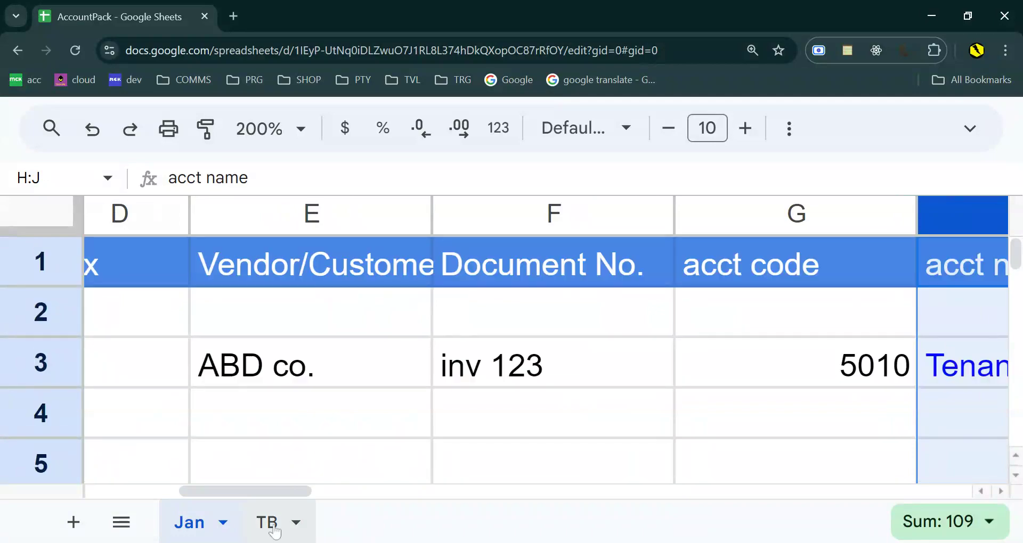